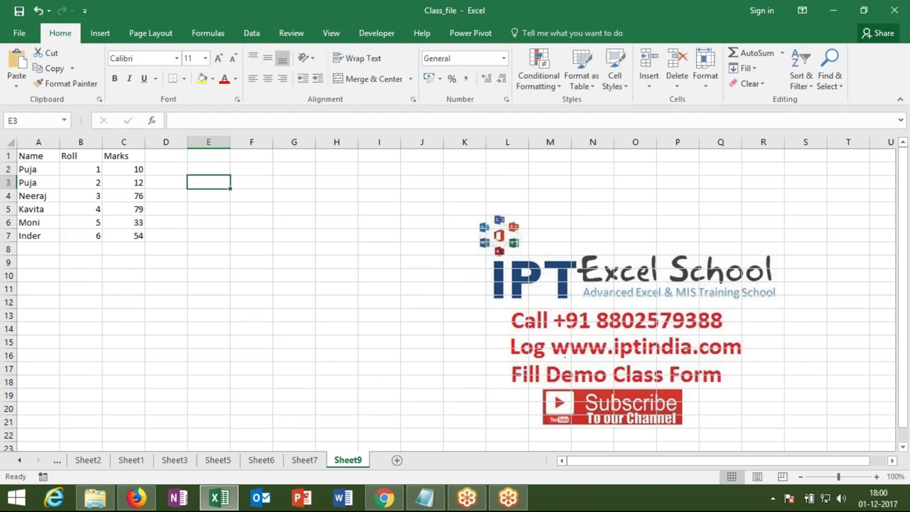
{"action": "type", "text": "="}
{"action": "key", "text": "Return"}
{"action": "left_click", "coordinate": [94, 182]}
- Fill the marks table A1:C7 with yellow and apply borders around all its cells
{"action": "left_click_drag", "start_coordinate": [39, 154], "coordinate": [123, 237]}
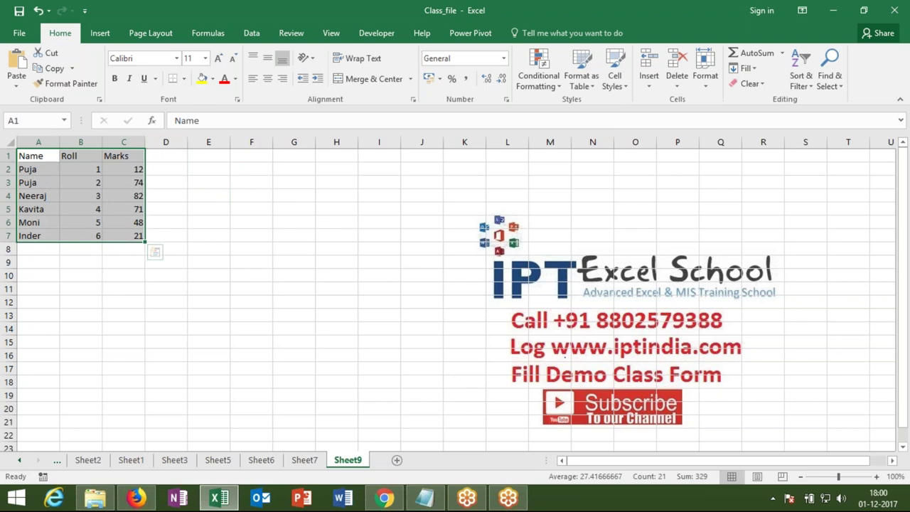
{"action": "left_click", "coordinate": [202, 79]}
{"action": "left_click", "coordinate": [184, 79]}
{"action": "left_click", "coordinate": [188, 191]}
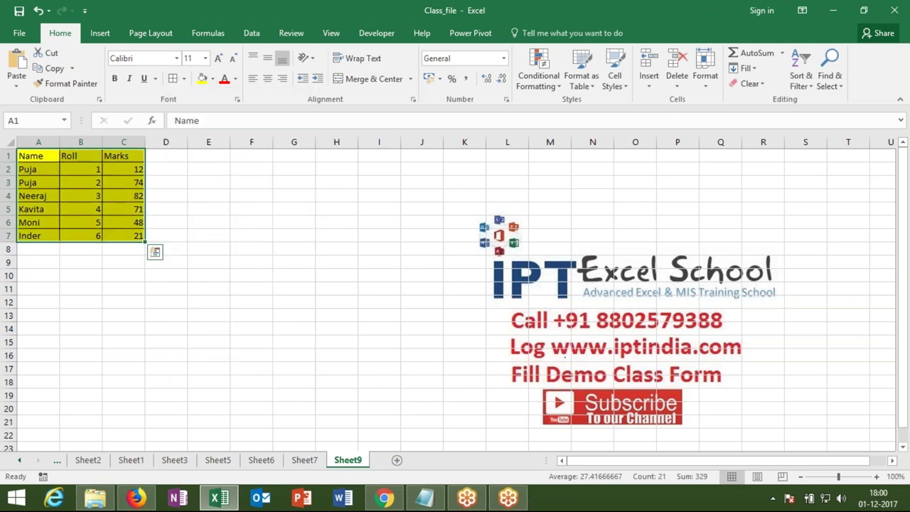
{"action": "left_click", "coordinate": [199, 197]}
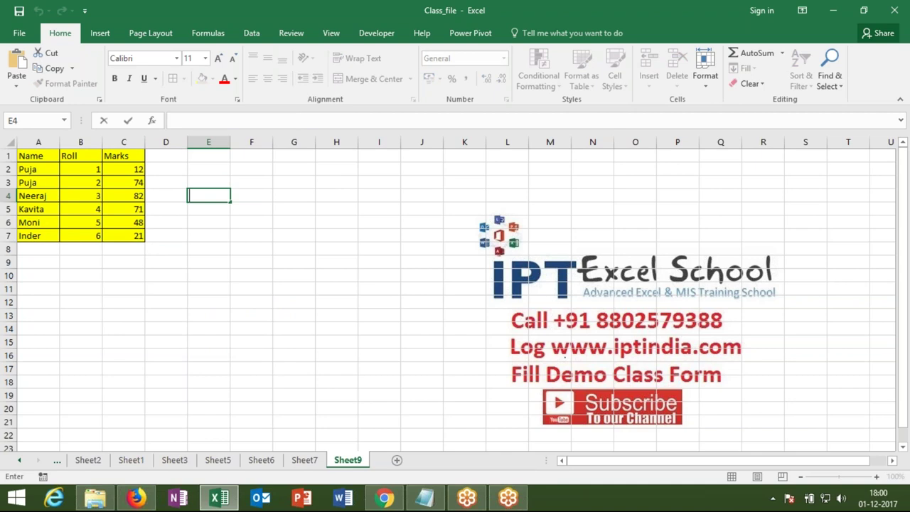
- Copy the formatted marks table A1:C7 including its header row
{"action": "left_click_drag", "start_coordinate": [44, 152], "coordinate": [133, 233]}
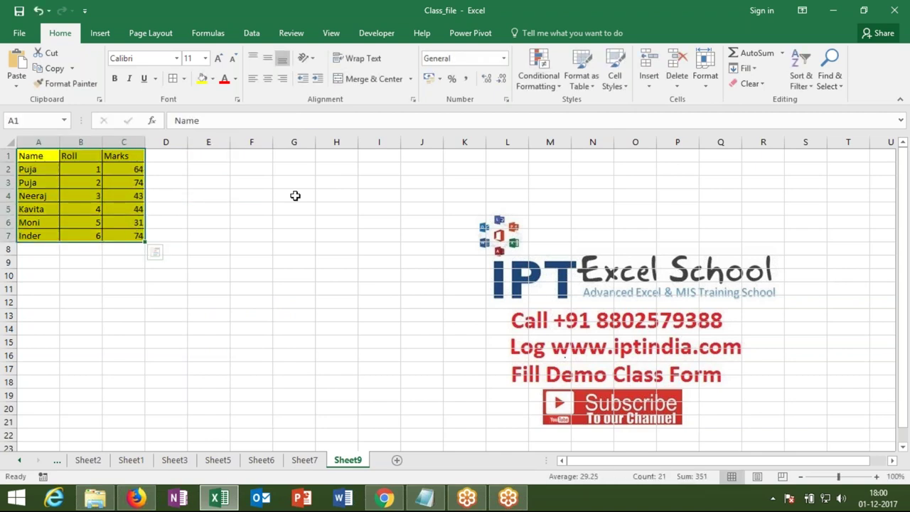
{"action": "key", "text": "ctrl+c"}
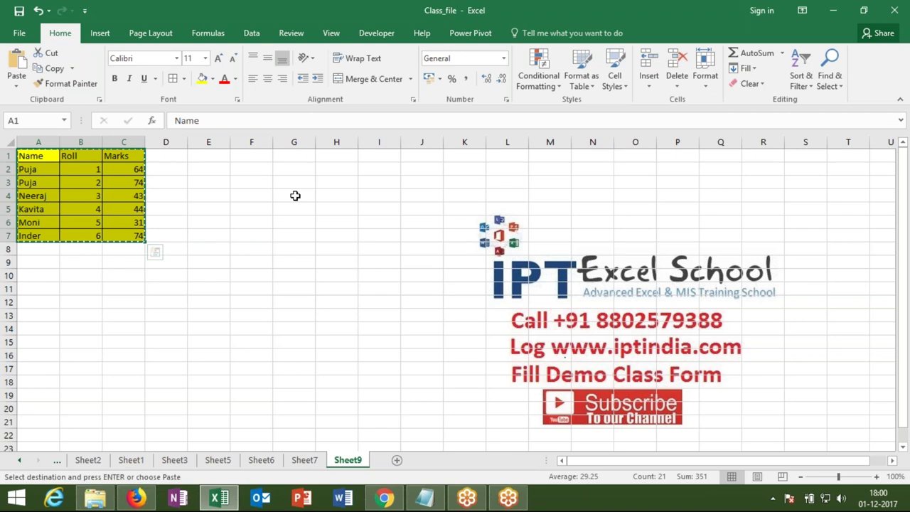
- Try a regular paste of the copied table at cell I1 and undo it
{"action": "left_click", "coordinate": [373, 158]}
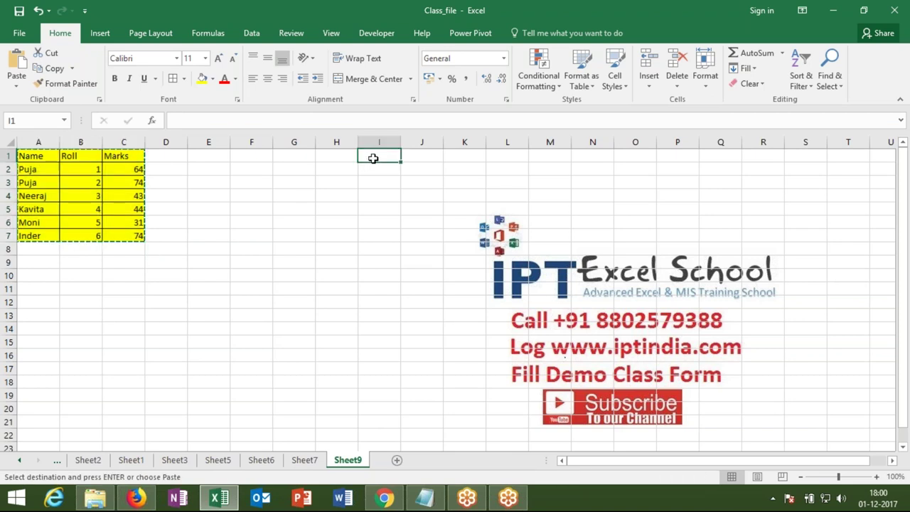
{"action": "key", "text": "ctrl+v"}
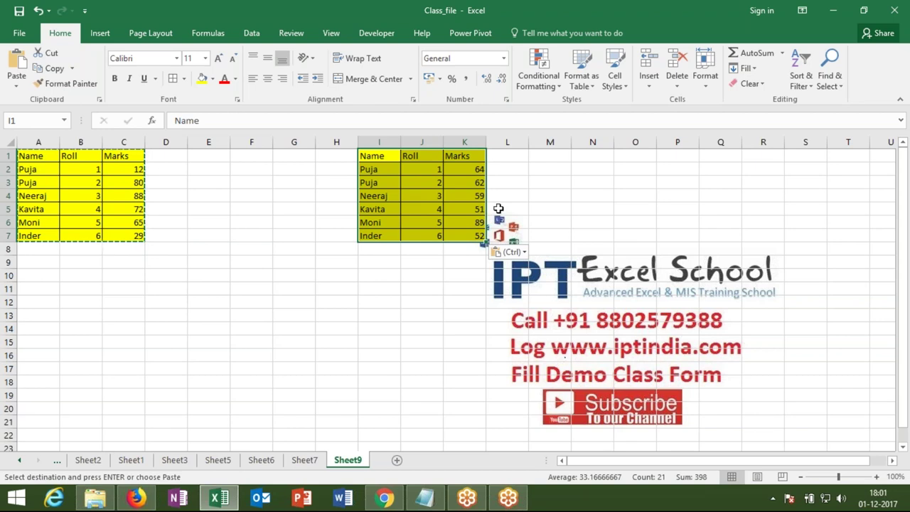
{"action": "key", "text": "ctrl+z"}
- Paste only the formulas of the copied table at cell I1 using Paste Special
{"action": "left_click", "coordinate": [369, 155]}
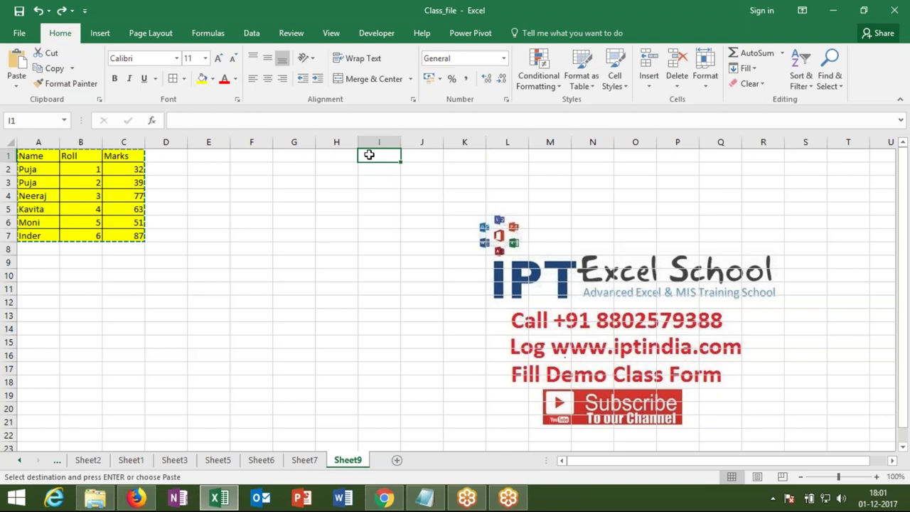
{"action": "right_click", "coordinate": [369, 155]}
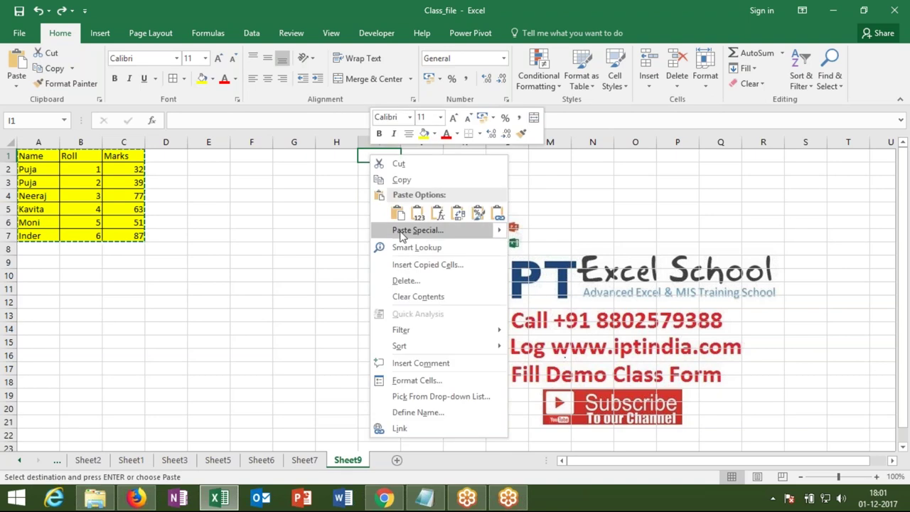
{"action": "left_click", "coordinate": [401, 231]}
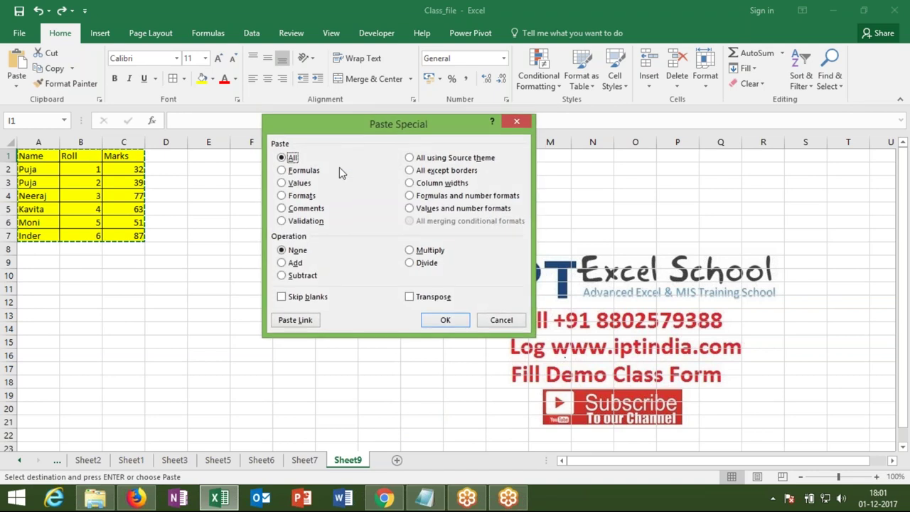
{"action": "left_click", "coordinate": [304, 231]}
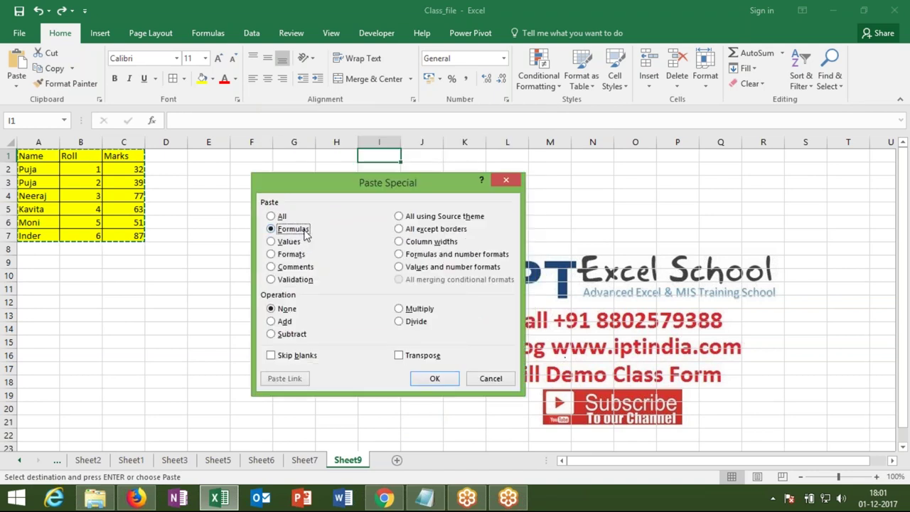
{"action": "left_click", "coordinate": [436, 379]}
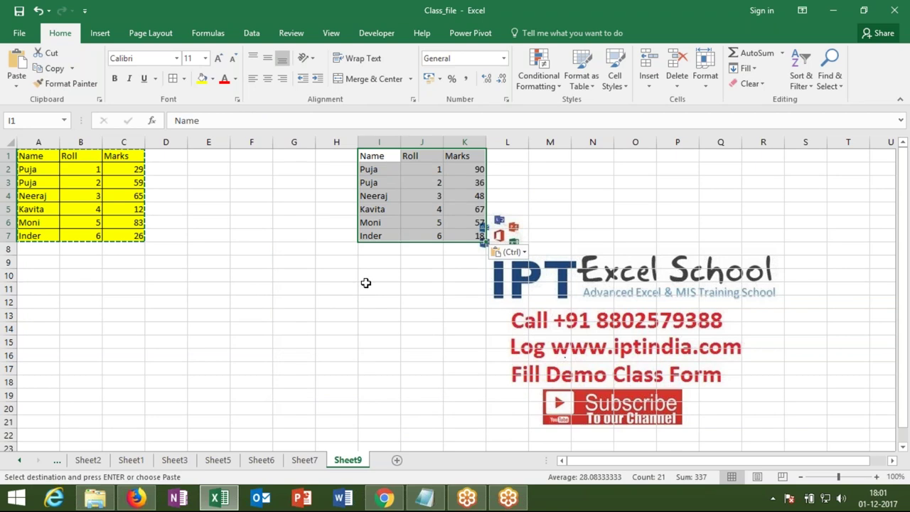
- Compare the cell contents of the pasted table and the original, recalculate the sheet, and inspect the formulas in the original Marks column
{"action": "left_click", "coordinate": [384, 170]}
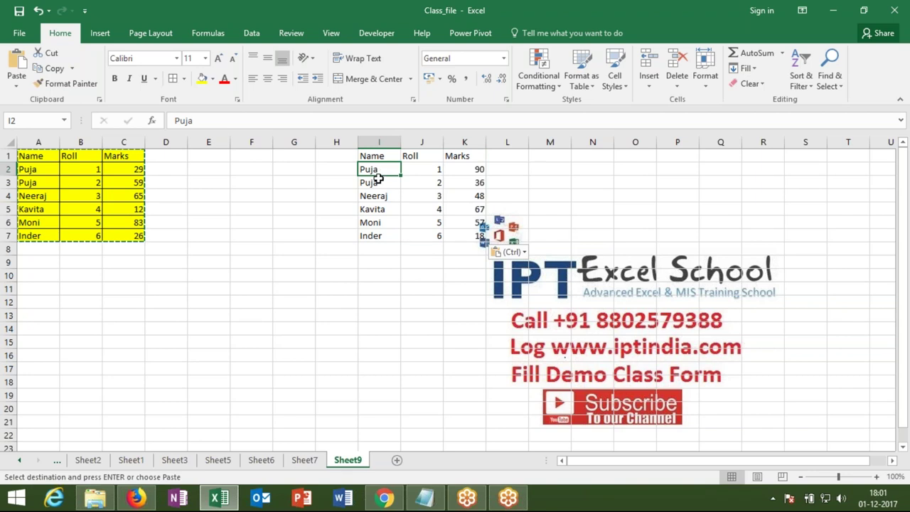
{"action": "left_click", "coordinate": [377, 160]}
{"action": "left_click", "coordinate": [377, 194]}
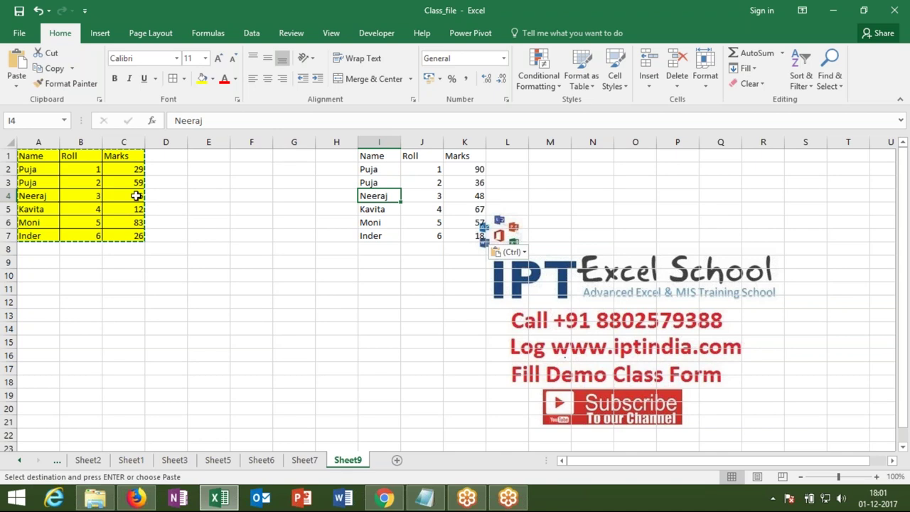
{"action": "left_click", "coordinate": [32, 168]}
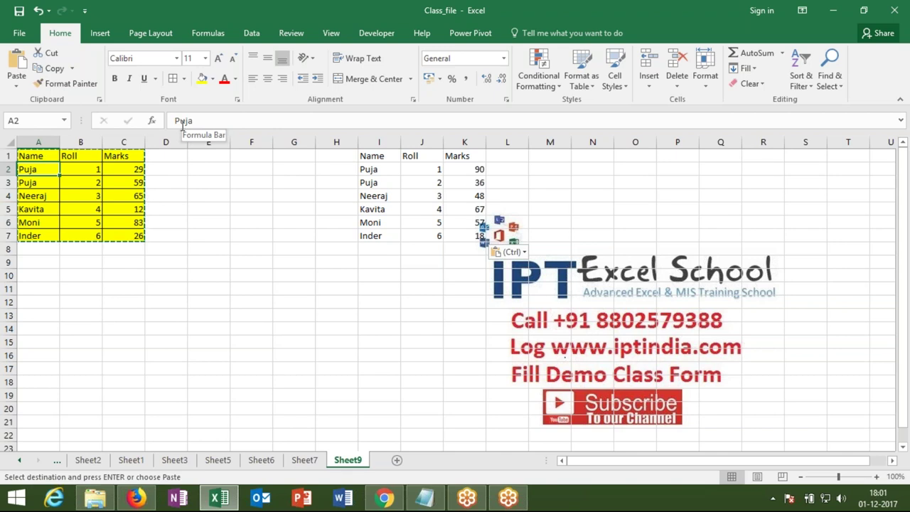
{"action": "left_click", "coordinate": [134, 166]}
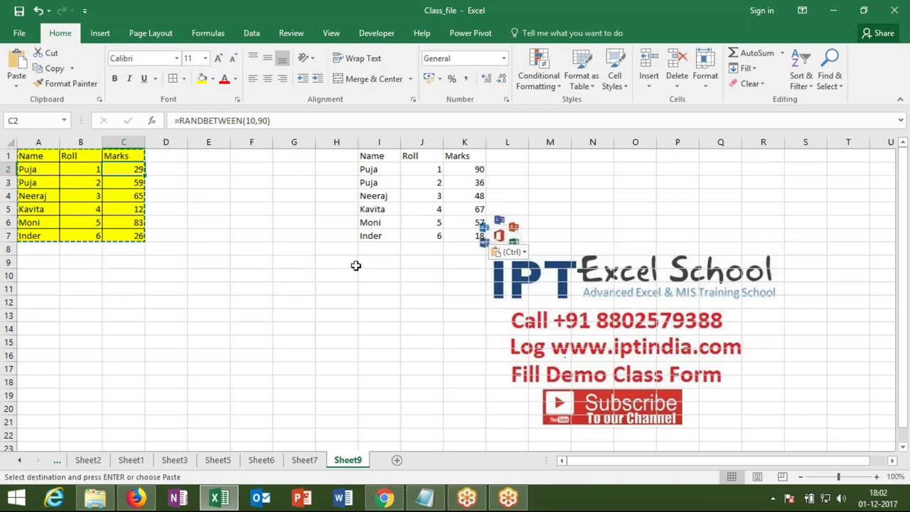
{"action": "left_click", "coordinate": [198, 185]}
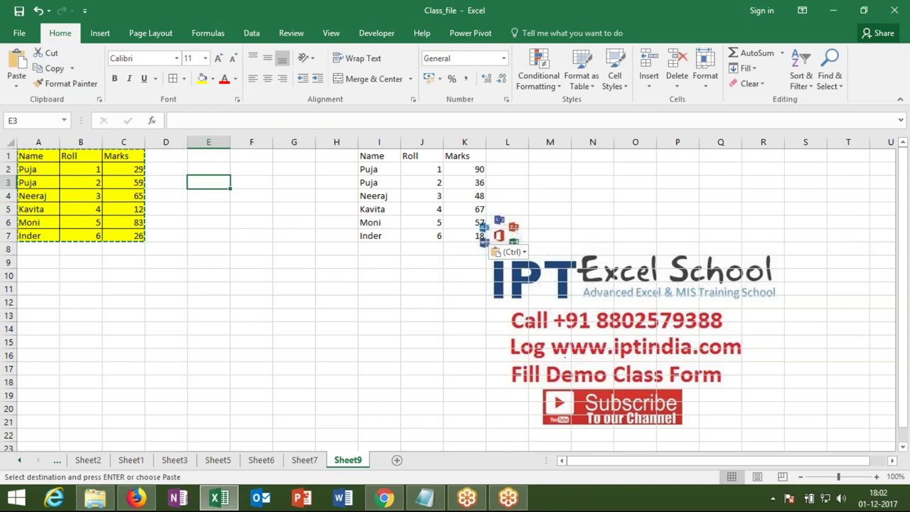
{"action": "left_click", "coordinate": [135, 182]}
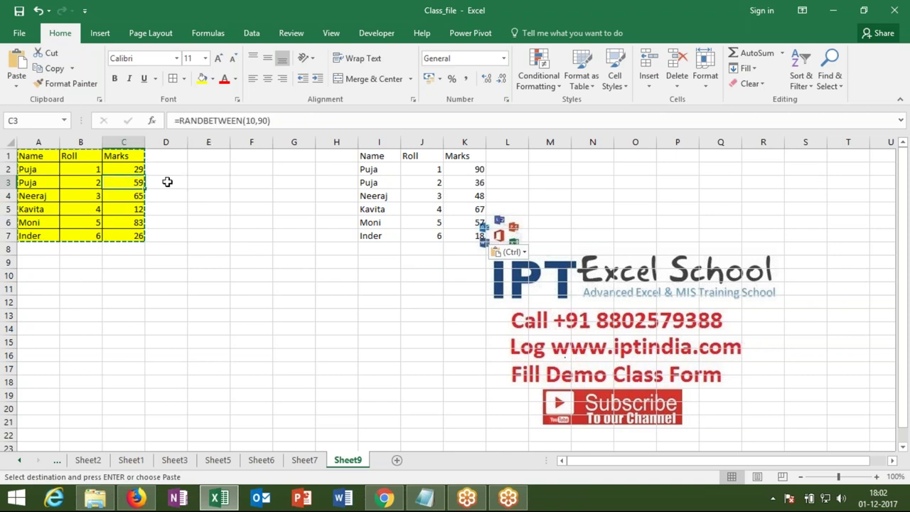
{"action": "left_click", "coordinate": [235, 174]}
{"action": "key", "text": "Escape"}
{"action": "key", "text": "Return"}
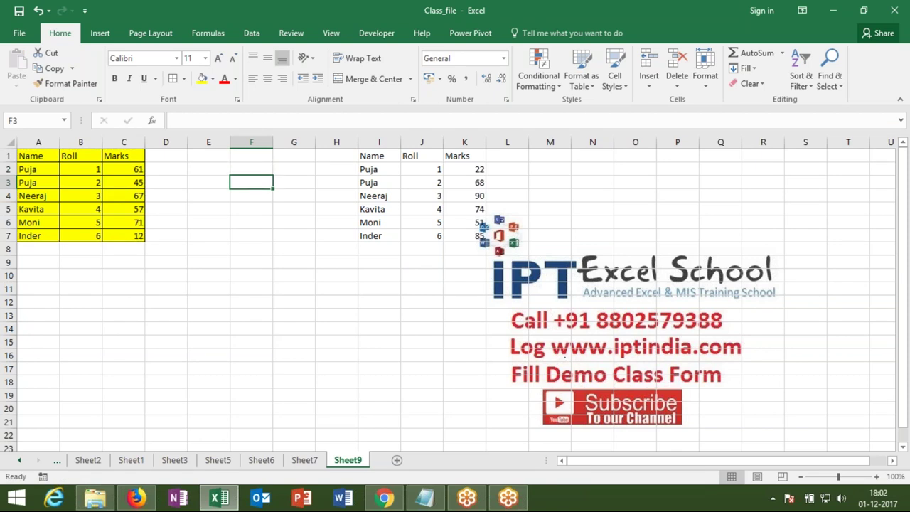
{"action": "left_click", "coordinate": [130, 172]}
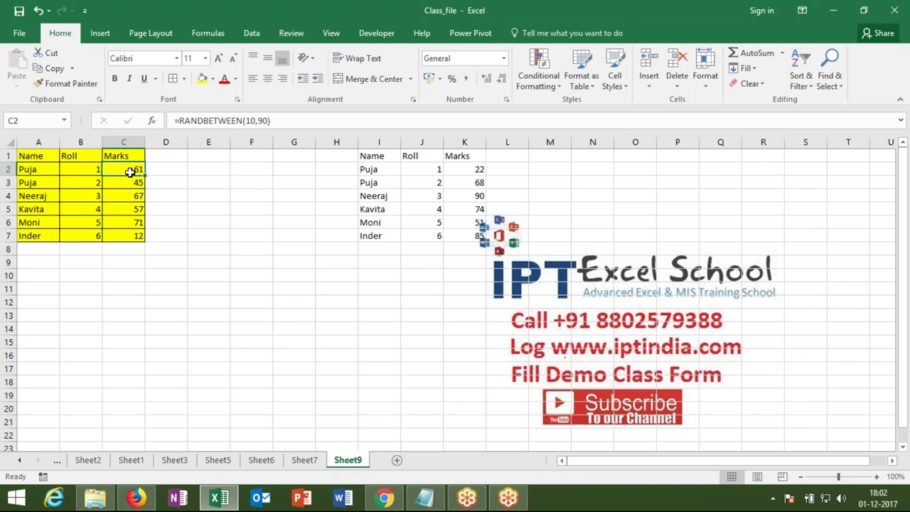
- Copy the table A1:C7 and paste only its values at cell I10 using Paste Special
{"action": "left_click_drag", "start_coordinate": [44, 158], "coordinate": [118, 238]}
{"action": "key", "text": "ctrl+c"}
{"action": "left_click", "coordinate": [369, 276]}
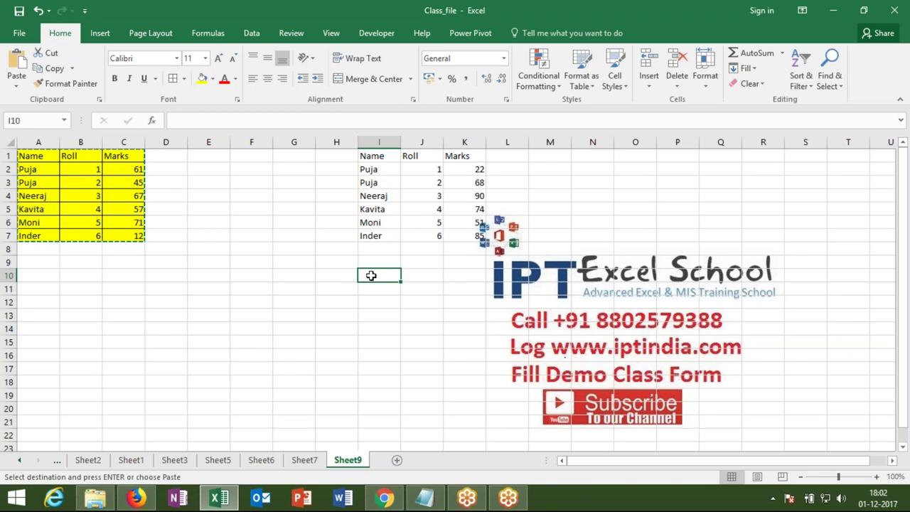
{"action": "right_click", "coordinate": [371, 275]}
{"action": "left_click", "coordinate": [395, 276]}
{"action": "left_click", "coordinate": [296, 225]}
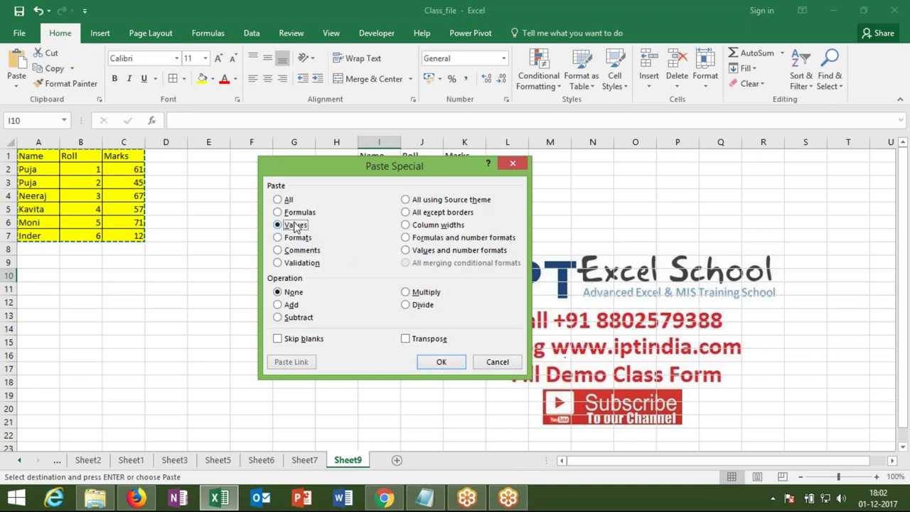
{"action": "left_click", "coordinate": [432, 361]}
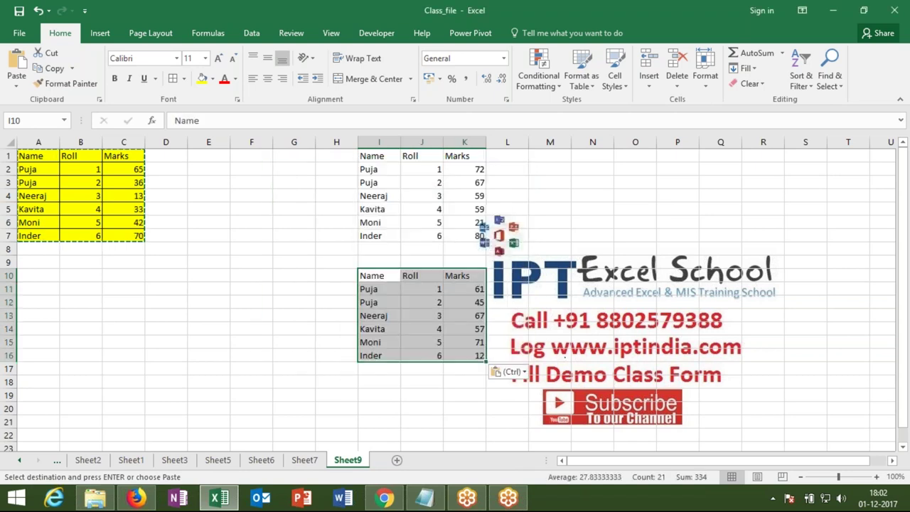
- Examine the contents of the Marks and Roll cells in the values-only table starting at I10
{"action": "left_click", "coordinate": [465, 317]}
{"action": "left_click", "coordinate": [465, 288]}
{"action": "left_click", "coordinate": [465, 302]}
{"action": "left_click", "coordinate": [465, 328]}
{"action": "left_click", "coordinate": [465, 356]}
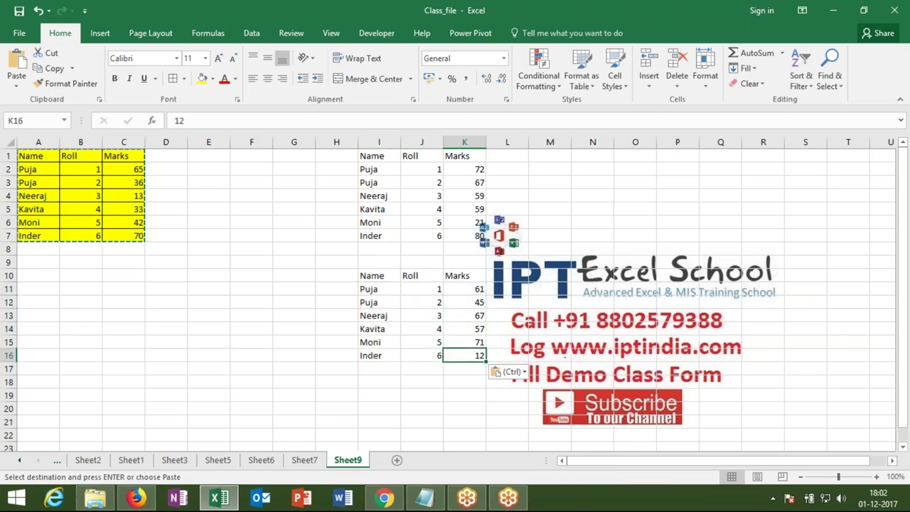
{"action": "left_click", "coordinate": [421, 356]}
{"action": "left_click", "coordinate": [421, 316]}
{"action": "left_click", "coordinate": [422, 276]}
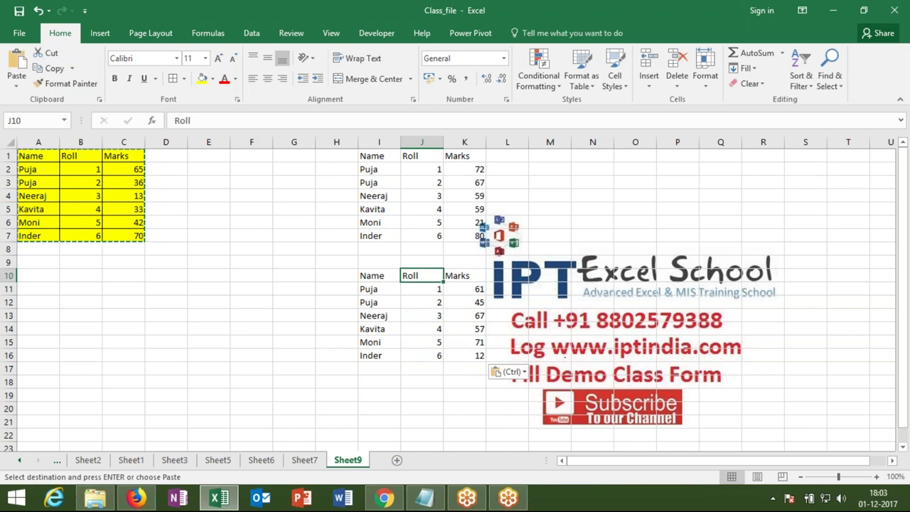
- Check the Marks cells of the formula-pasted table in column K against those of the values-only table below it
{"action": "left_click", "coordinate": [478, 236]}
{"action": "key", "text": "Up"}
{"action": "key", "text": "Up"}
{"action": "key", "text": "Up"}
{"action": "key", "text": "Up"}
{"action": "key", "text": "Up"}
{"action": "key", "text": "Up"}
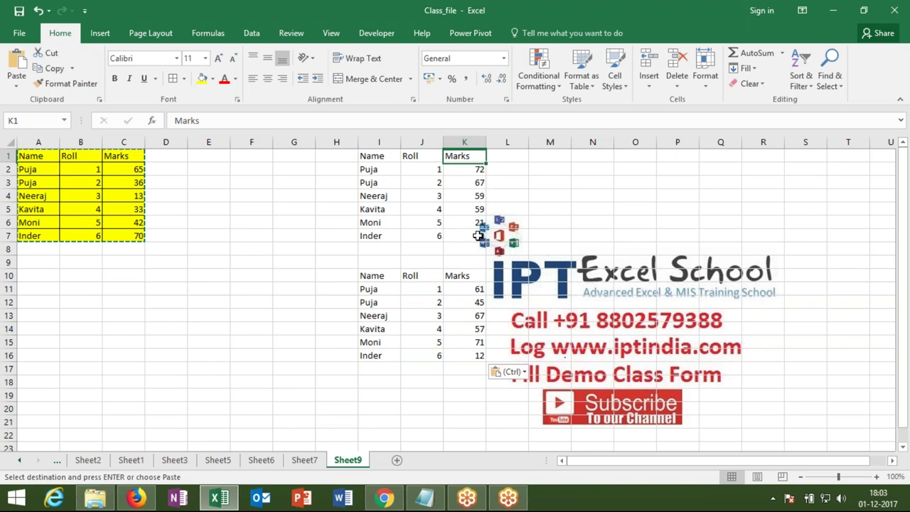
{"action": "key", "text": "Down"}
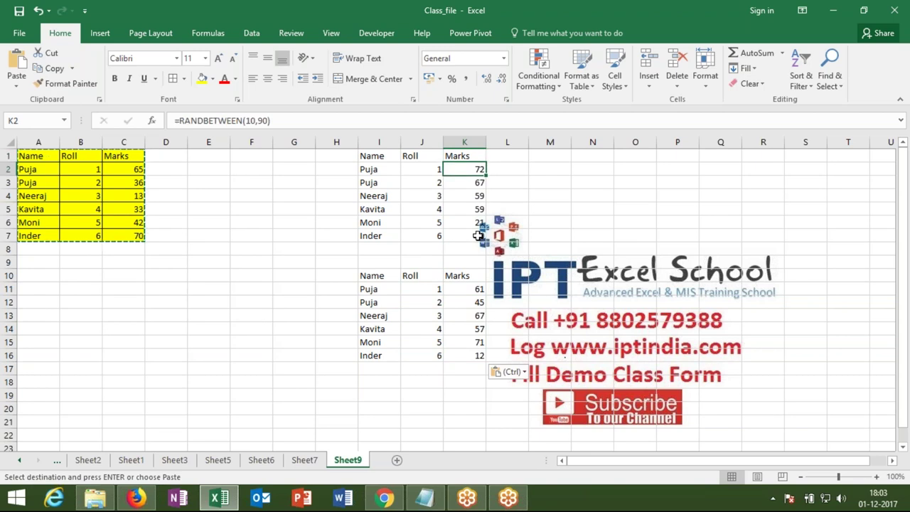
{"action": "left_click", "coordinate": [359, 305]}
{"action": "left_click", "coordinate": [470, 313]}
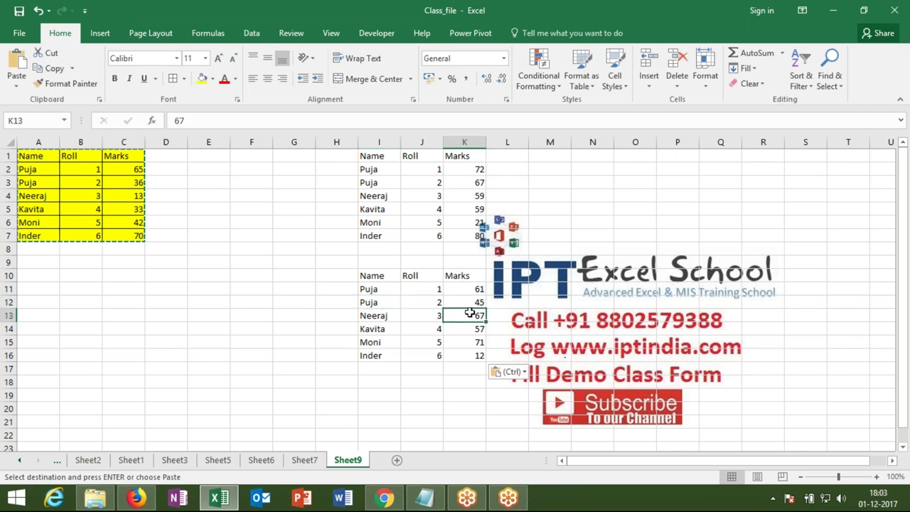
{"action": "left_click", "coordinate": [459, 168]}
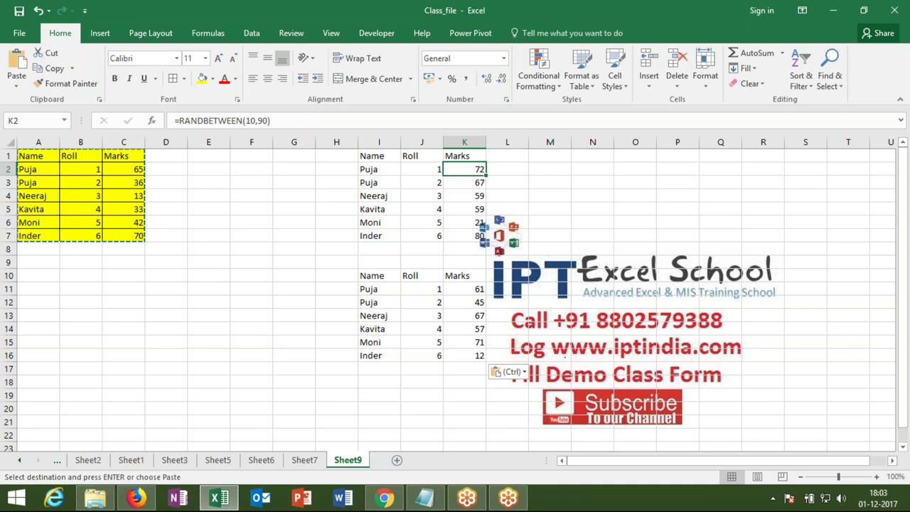
- Replace the formulas in K2:K7 with their values by copying the range and pasting values over it
{"action": "left_click_drag", "start_coordinate": [460, 175], "coordinate": [469, 236]}
{"action": "key", "text": "ctrl+c"}
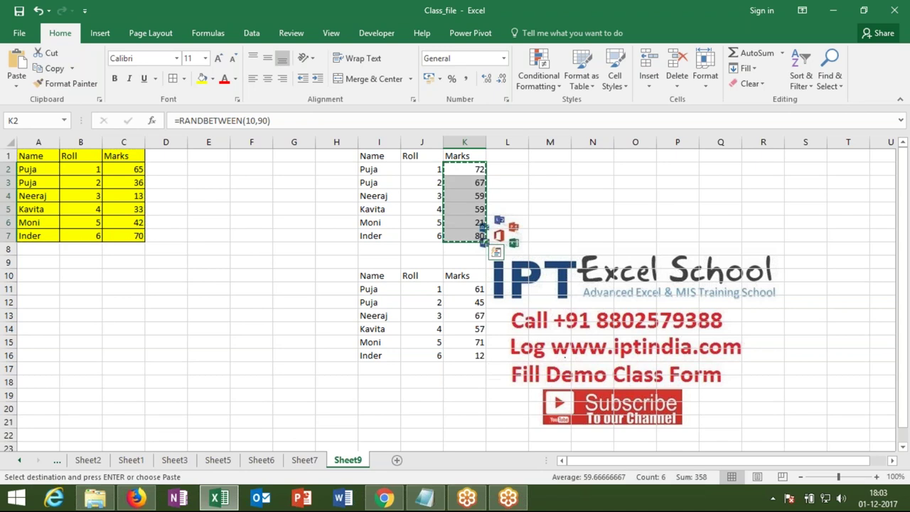
{"action": "right_click", "coordinate": [460, 173]}
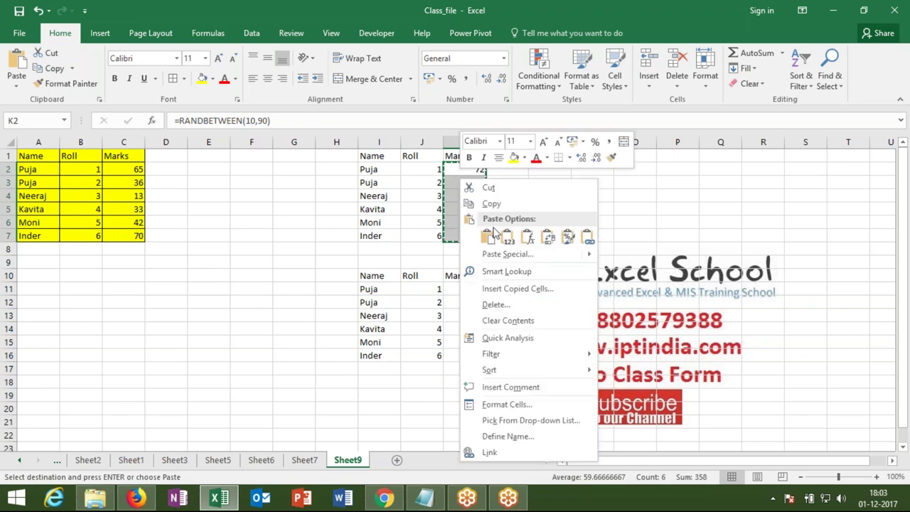
{"action": "left_click", "coordinate": [498, 256]}
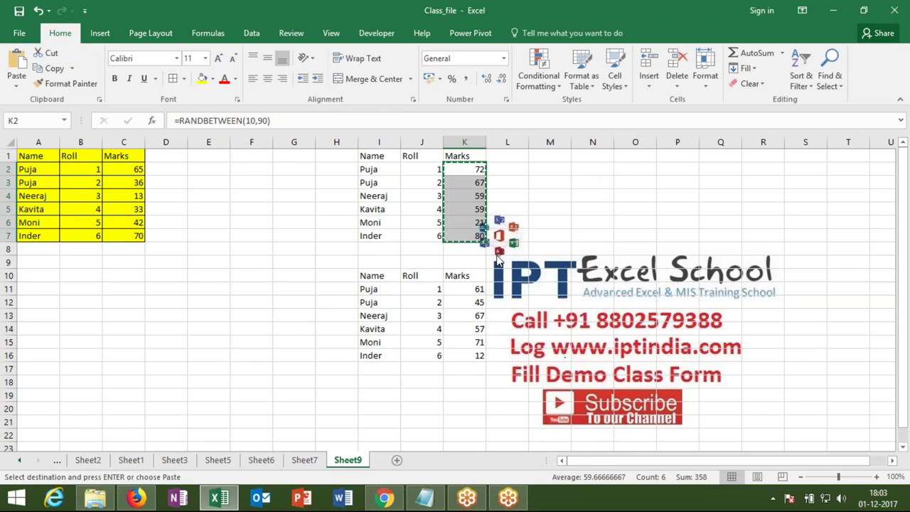
{"action": "left_click", "coordinate": [398, 205]}
{"action": "left_click_drag", "start_coordinate": [432, 150], "coordinate": [267, 253]}
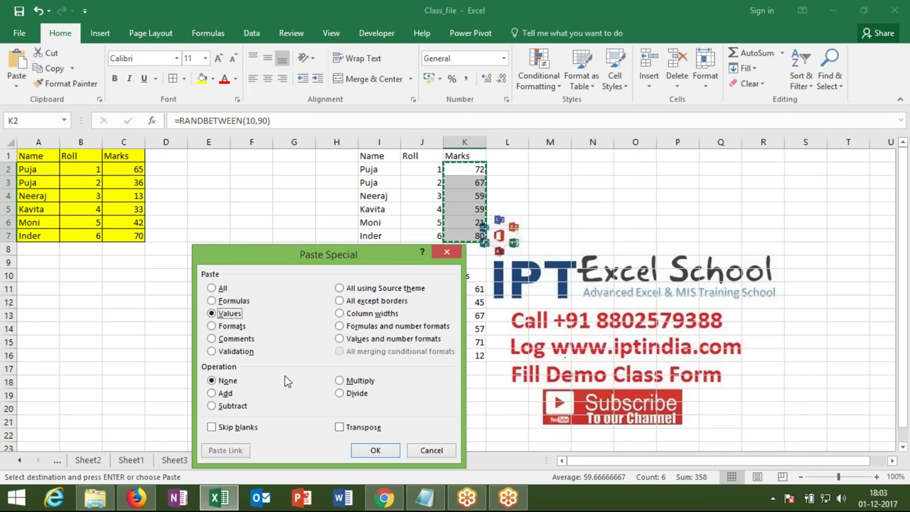
{"action": "left_click", "coordinate": [371, 456]}
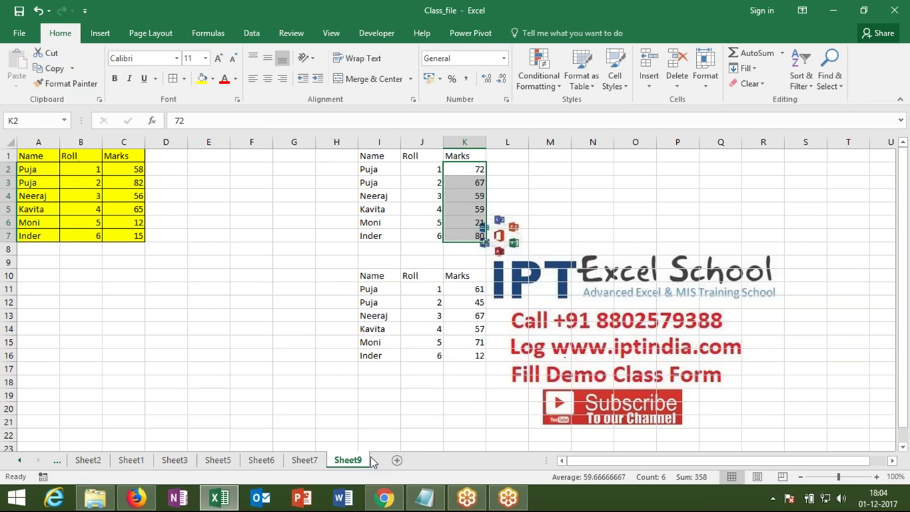
- Look through the list of recently opened workbooks
{"action": "left_click", "coordinate": [21, 33]}
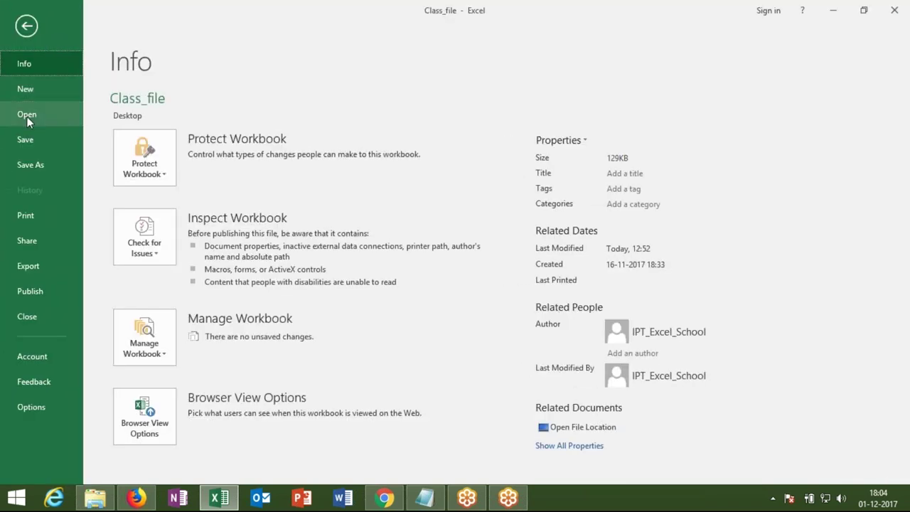
{"action": "left_click", "coordinate": [27, 115]}
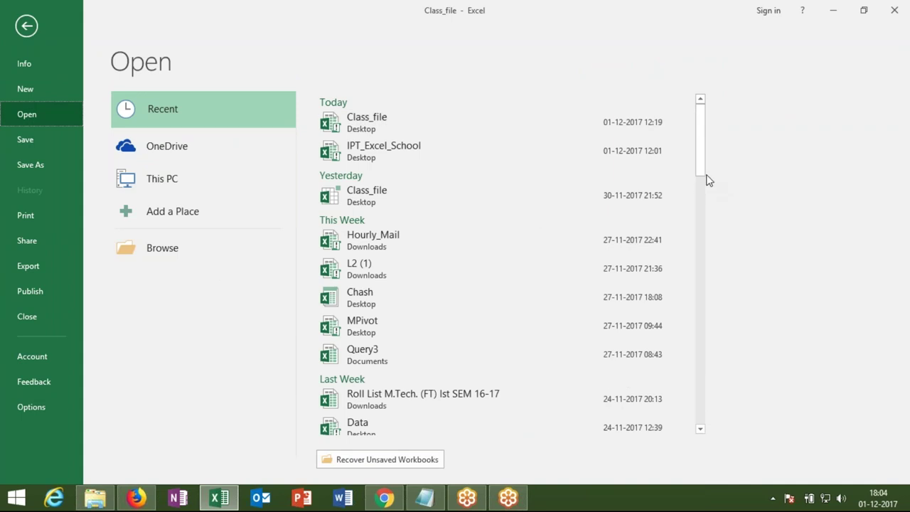
{"action": "left_click_drag", "start_coordinate": [699, 166], "coordinate": [710, 325]}
{"action": "left_click", "coordinate": [435, 301]}
{"action": "left_click", "coordinate": [442, 288]}
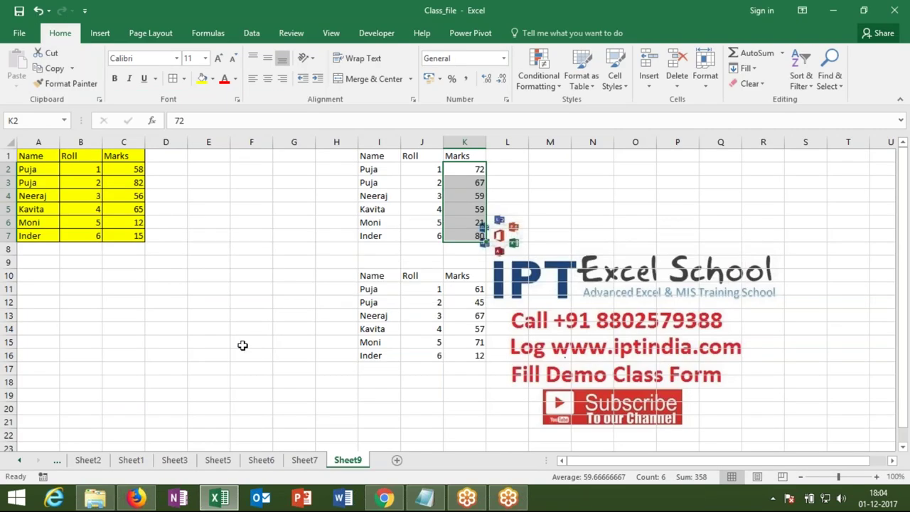
- Look through the workbook's other worksheets, Sheet1 to Sheet5, and inspect the Loss formula in cell D6 of Sheet3
{"action": "left_click", "coordinate": [159, 460]}
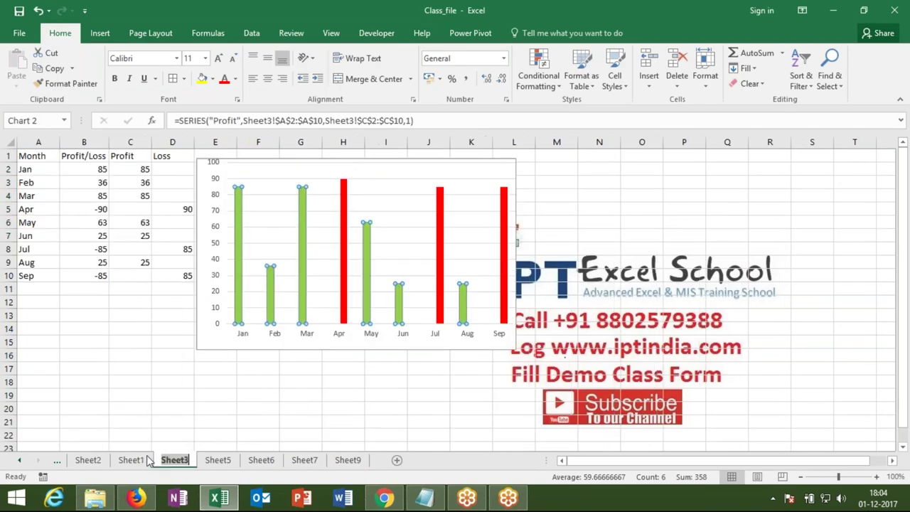
{"action": "left_click", "coordinate": [142, 460]}
{"action": "left_click", "coordinate": [170, 458]}
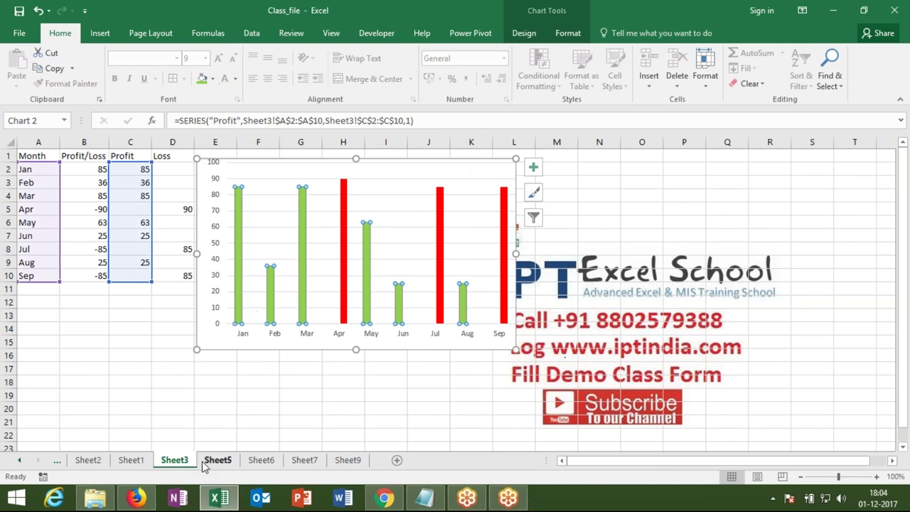
{"action": "left_click", "coordinate": [204, 463]}
{"action": "left_click", "coordinate": [91, 460]}
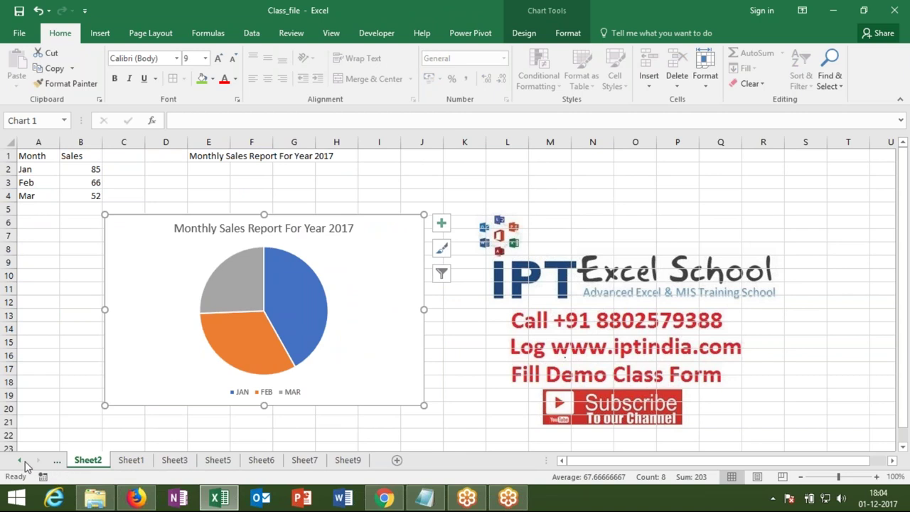
{"action": "left_click", "coordinate": [24, 462]}
{"action": "left_click", "coordinate": [91, 462]}
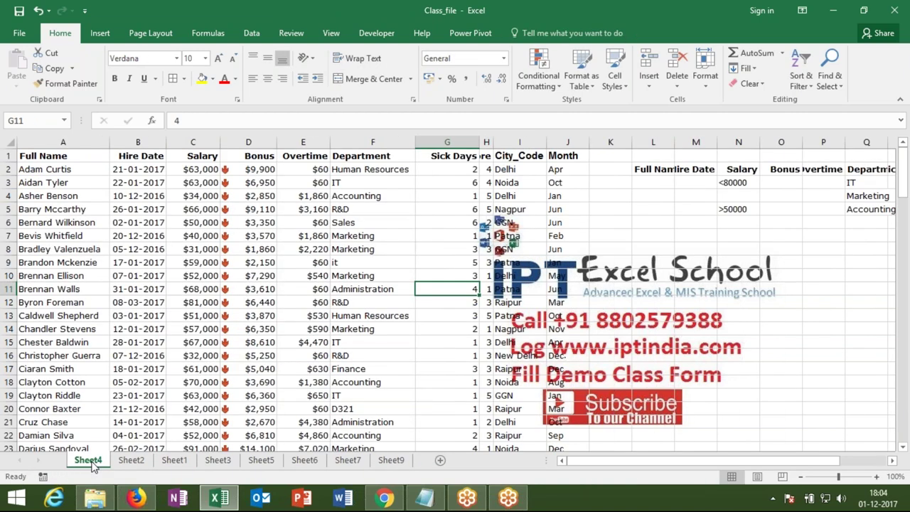
{"action": "left_click", "coordinate": [127, 462]}
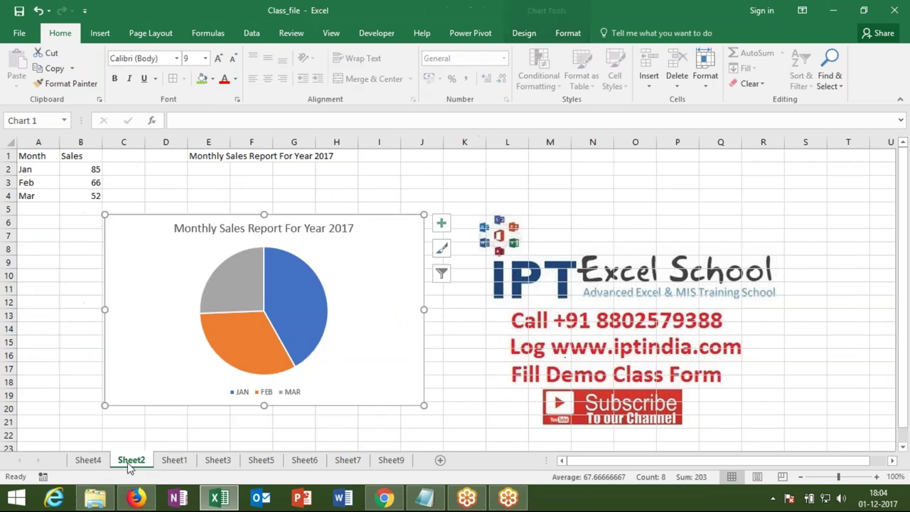
{"action": "left_click", "coordinate": [172, 461]}
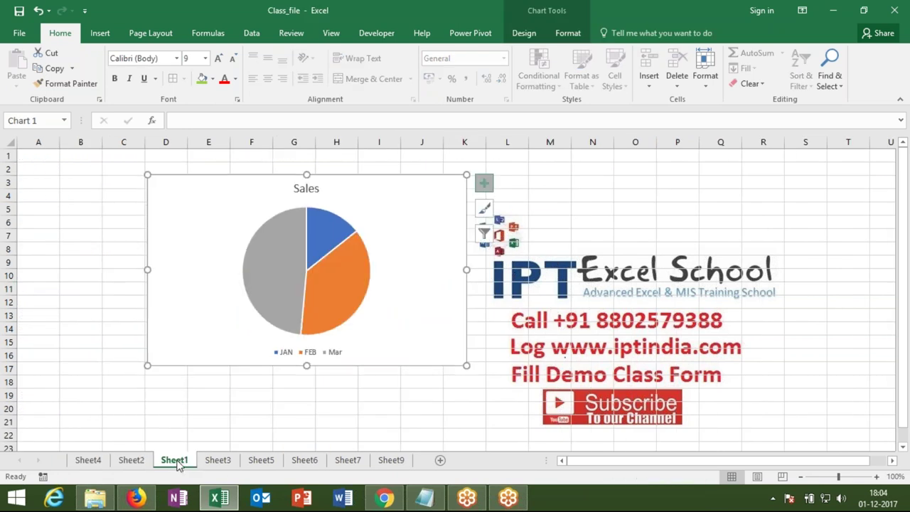
{"action": "left_click", "coordinate": [220, 462]}
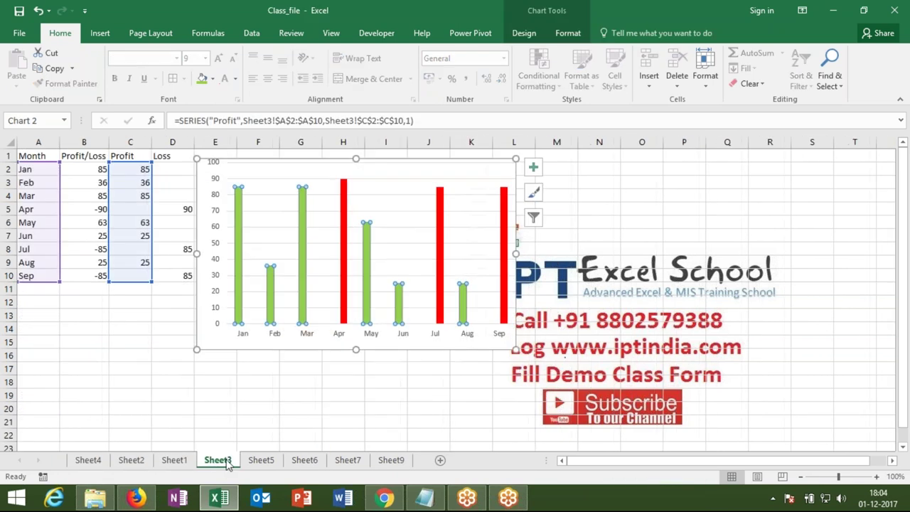
{"action": "left_click", "coordinate": [163, 218]}
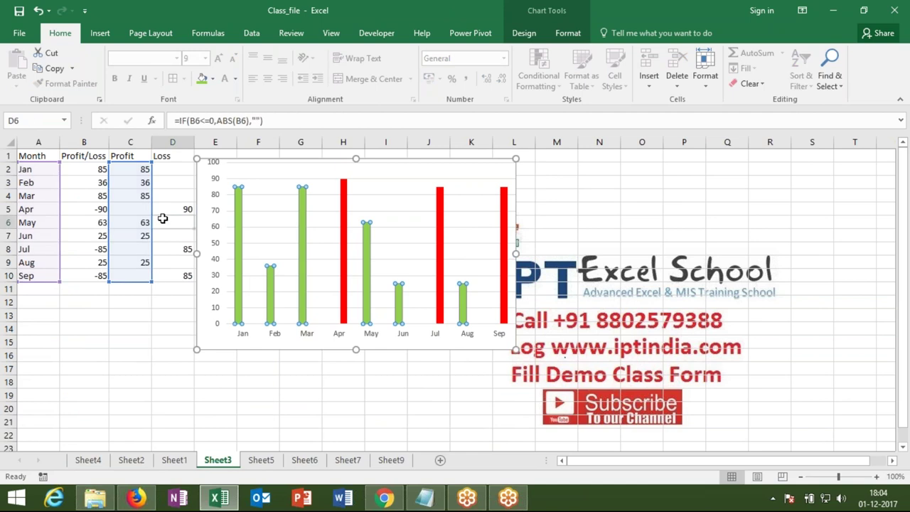
{"action": "left_click", "coordinate": [88, 461]}
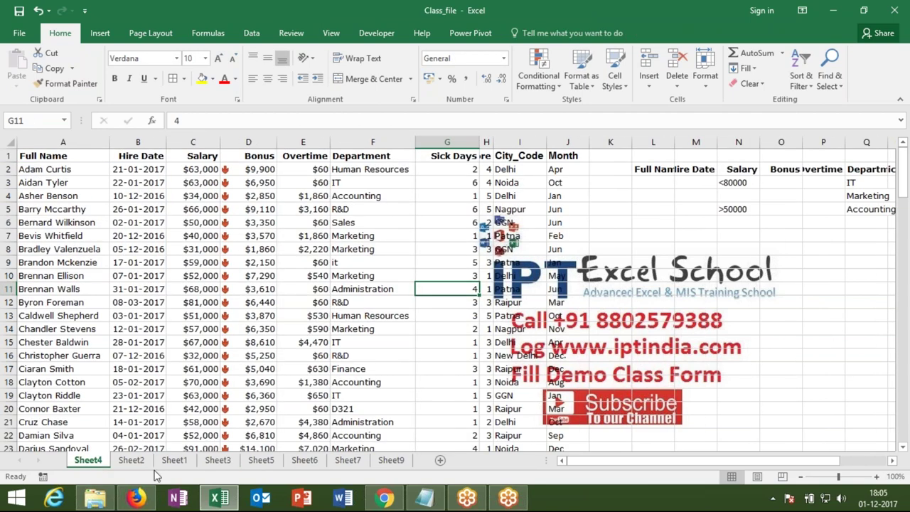
{"action": "left_click", "coordinate": [186, 462]}
{"action": "left_click", "coordinate": [212, 463]}
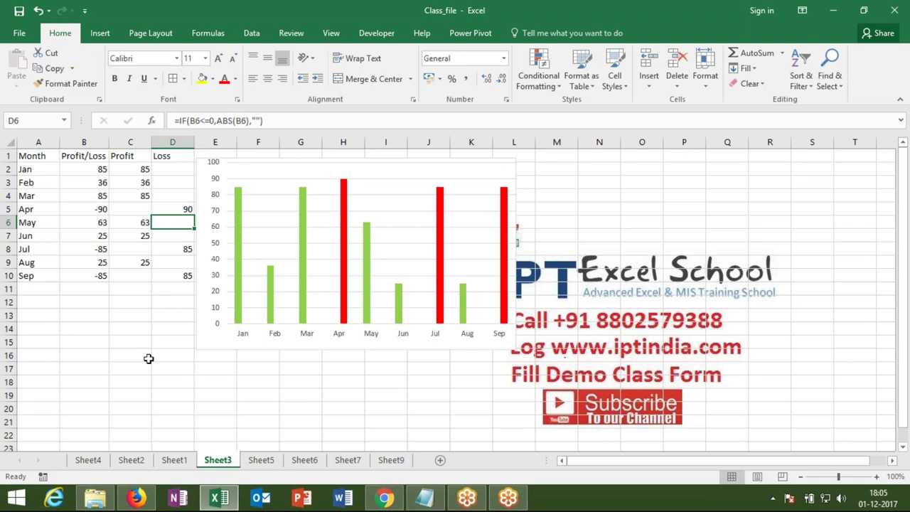
{"action": "left_click", "coordinate": [89, 464]}
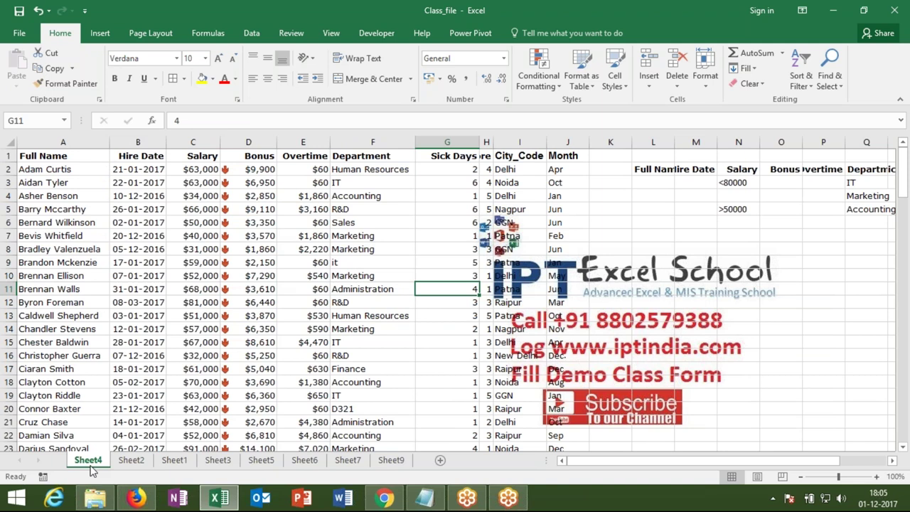
- Copy Sheet3 into a new workbook, keeping the original through the Create a copy option
{"action": "left_click", "coordinate": [216, 460]}
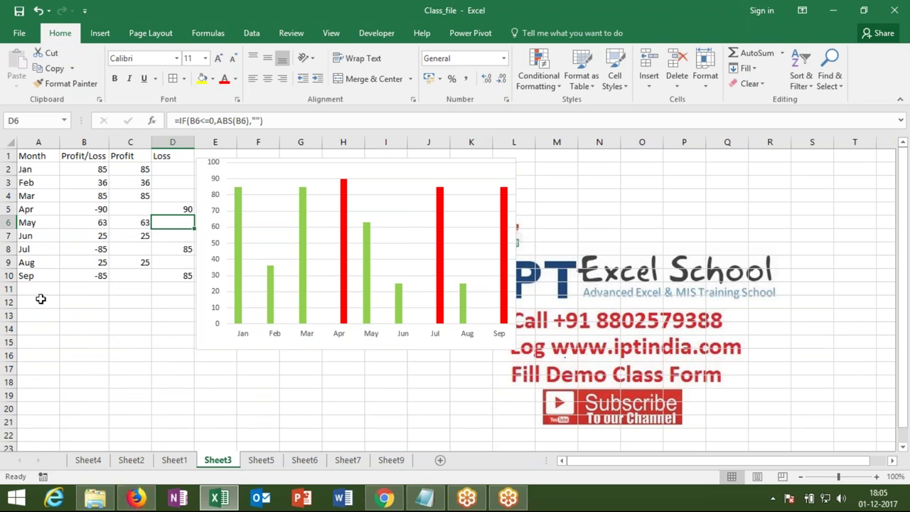
{"action": "right_click", "coordinate": [221, 462]}
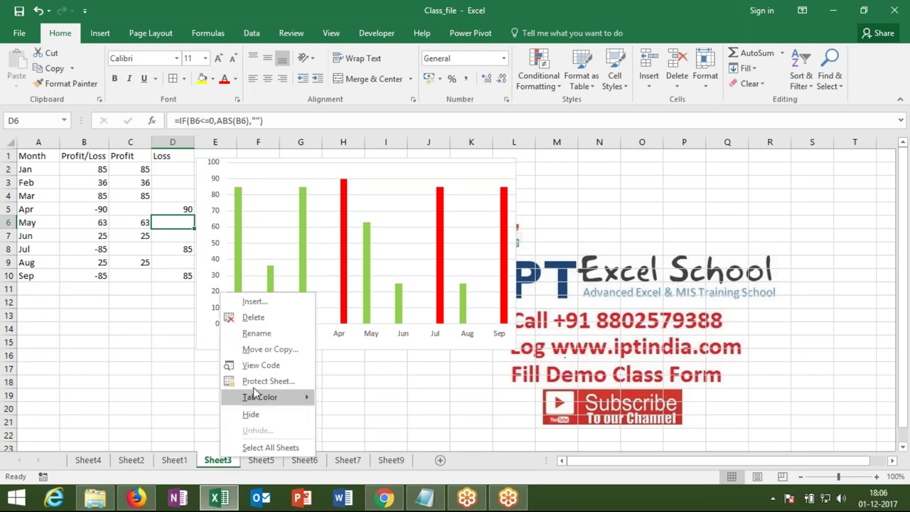
{"action": "left_click", "coordinate": [267, 352]}
{"action": "left_click", "coordinate": [219, 404]}
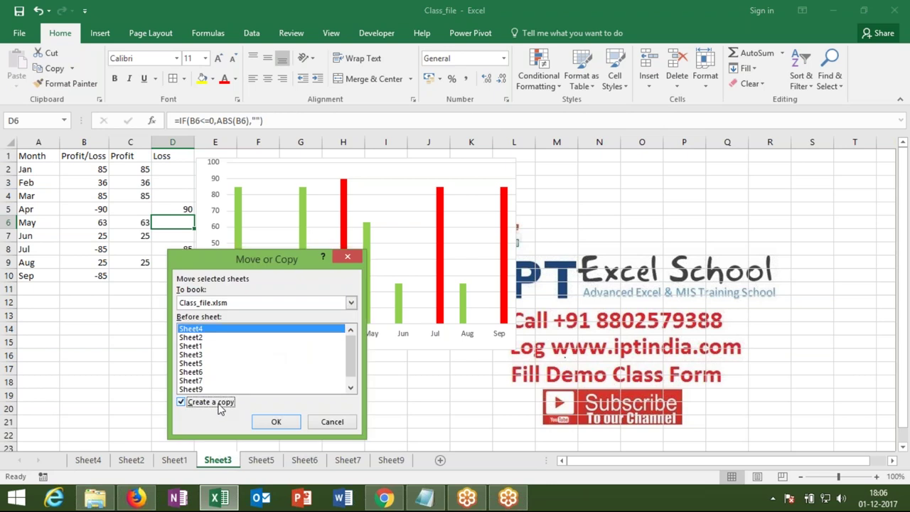
{"action": "left_click", "coordinate": [229, 308]}
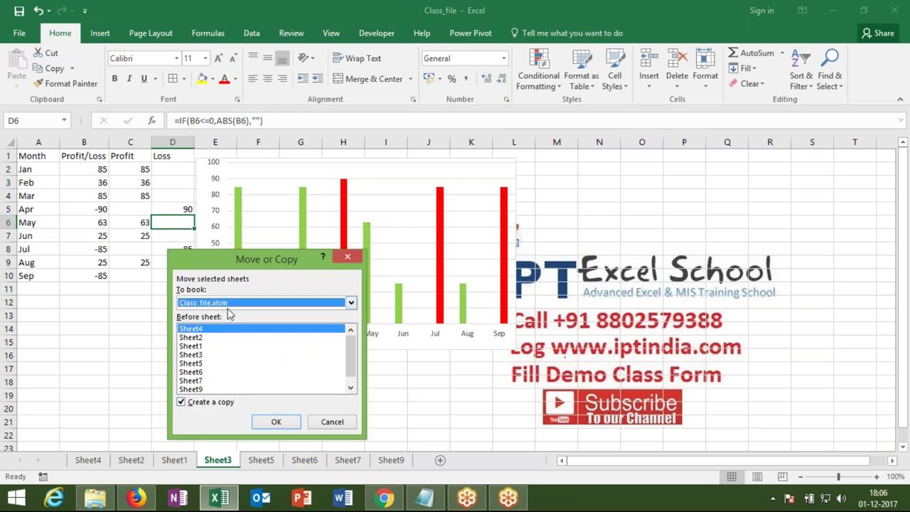
{"action": "left_click", "coordinate": [229, 307]}
{"action": "left_click", "coordinate": [230, 315]}
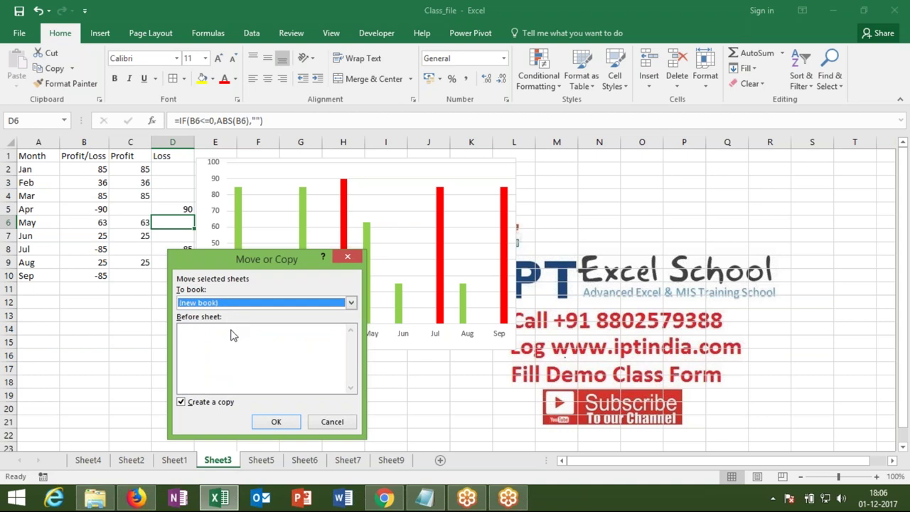
{"action": "left_click", "coordinate": [272, 421]}
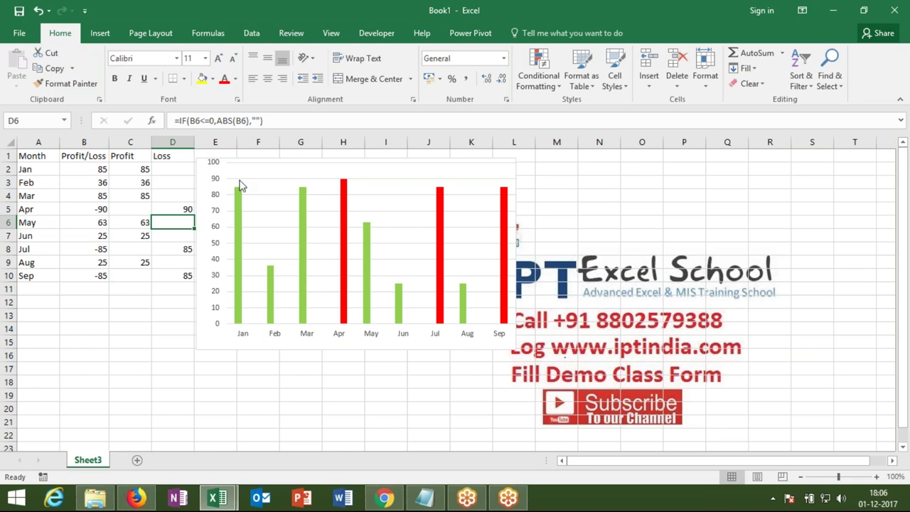
- Replace every formula on the copied sheet with its value by copying the whole sheet and pasting values over it
{"action": "left_click", "coordinate": [142, 196]}
{"action": "left_click", "coordinate": [144, 344]}
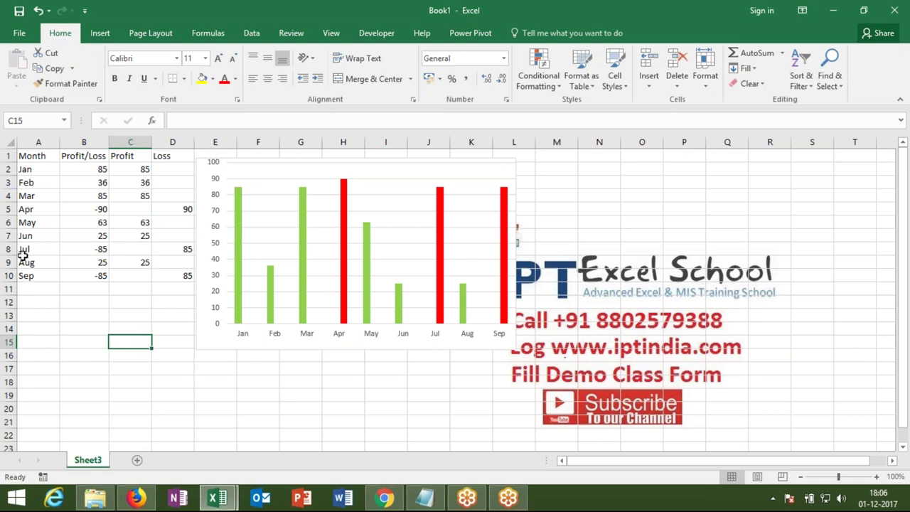
{"action": "left_click", "coordinate": [9, 142]}
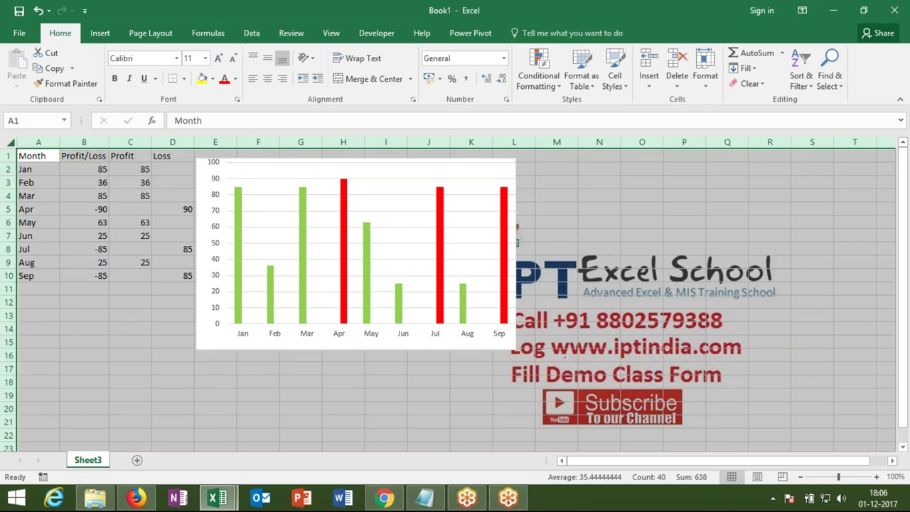
{"action": "key", "text": "ctrl+c"}
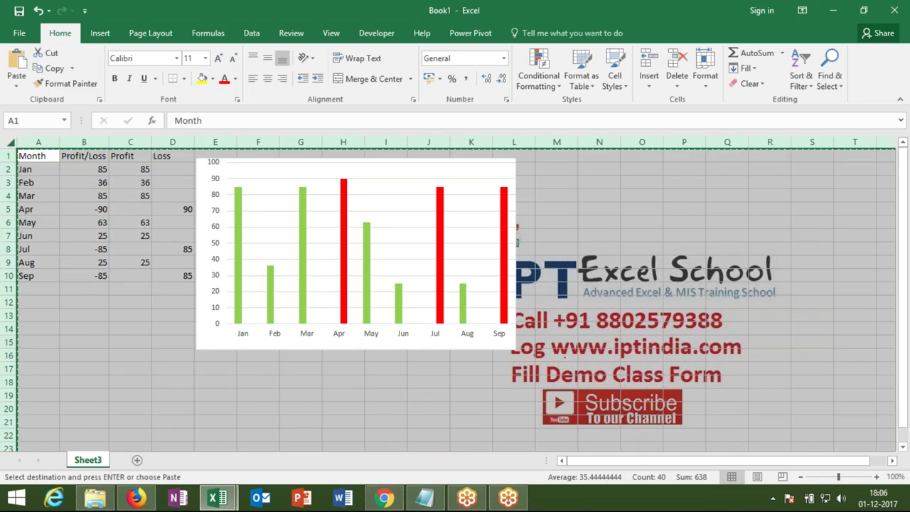
{"action": "right_click", "coordinate": [22, 153]}
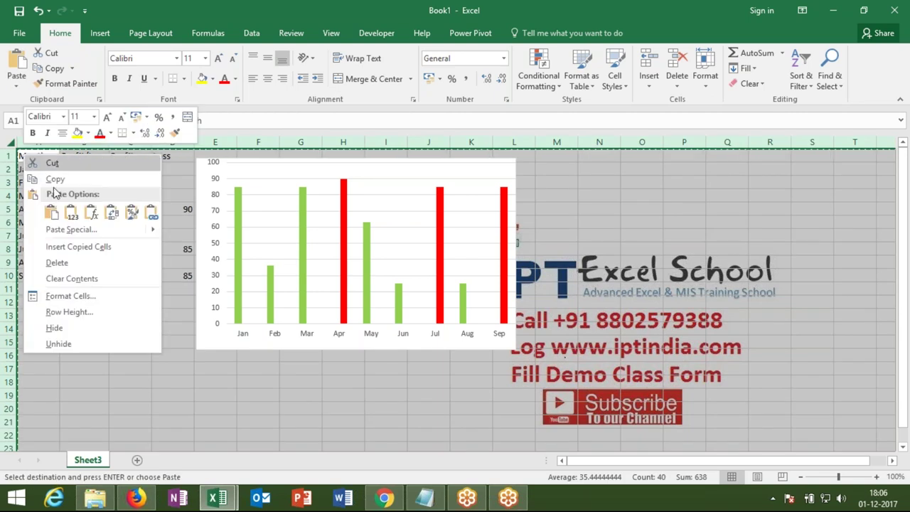
{"action": "left_click", "coordinate": [72, 229]}
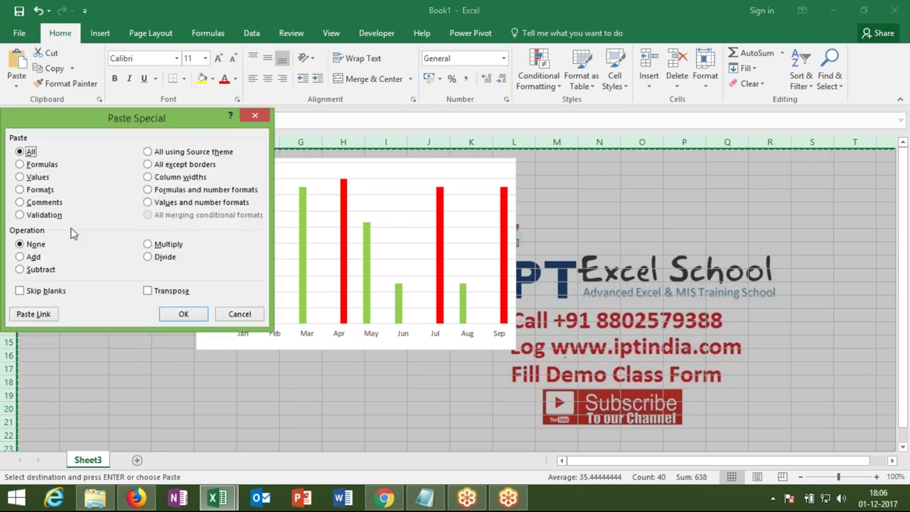
{"action": "left_click", "coordinate": [32, 178]}
{"action": "key", "text": "Return"}
- Check the contents of Profit cells C3 and C5 and close the new workbook
{"action": "left_click", "coordinate": [130, 182]}
{"action": "left_click", "coordinate": [130, 208]}
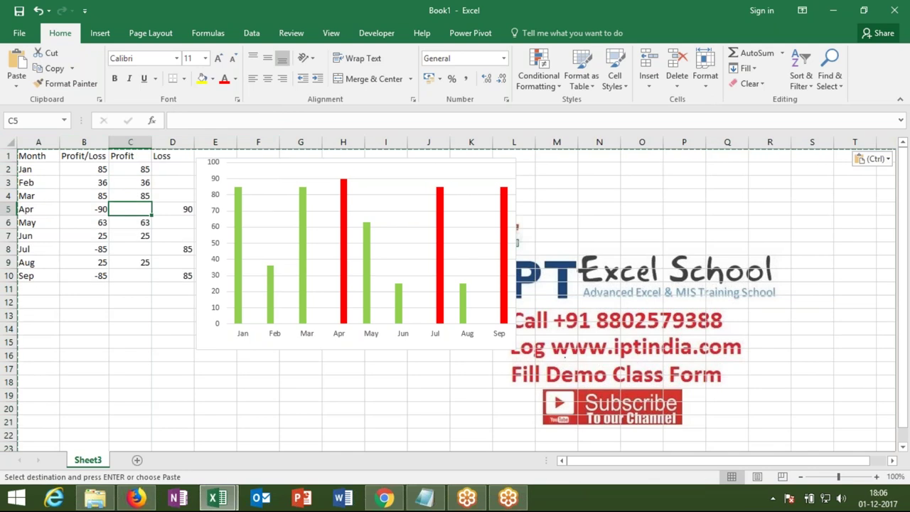
{"action": "key", "text": "Escape"}
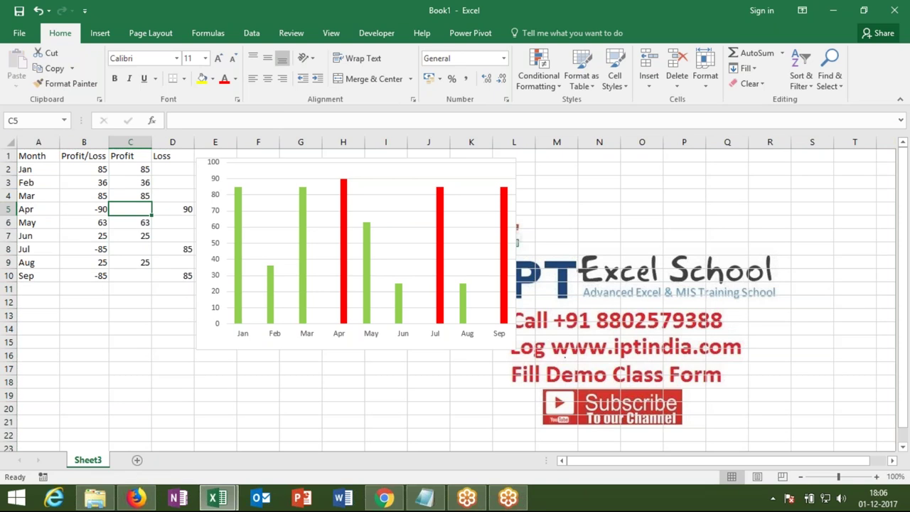
{"action": "left_click", "coordinate": [893, 10]}
{"action": "left_click", "coordinate": [455, 263]}
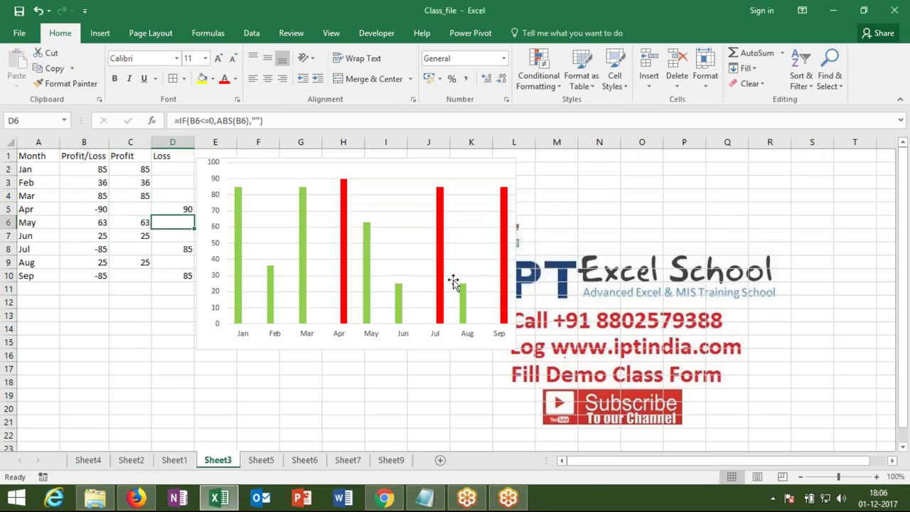
- Copy the yellow marks table A1:C7 on Sheet9 and paste only its formats at cell D11 using Paste Special
{"action": "left_click", "coordinate": [391, 460]}
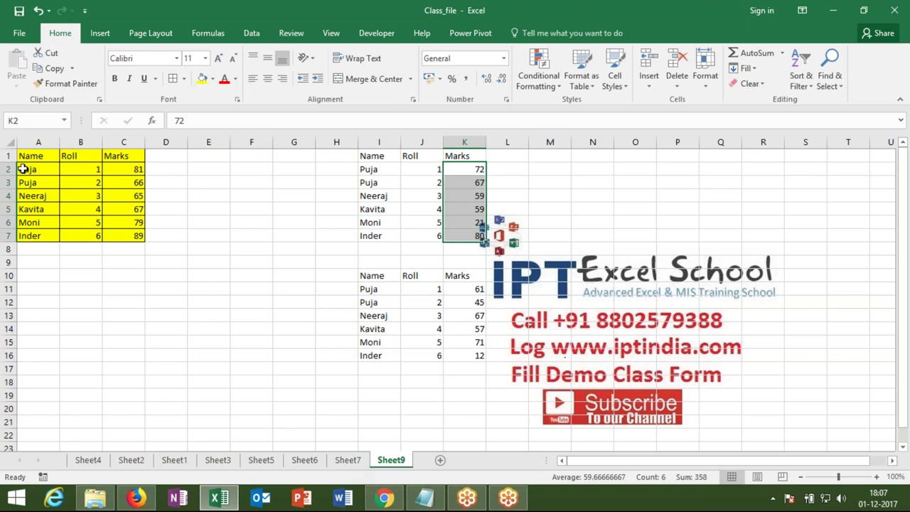
{"action": "left_click_drag", "start_coordinate": [29, 155], "coordinate": [100, 209]}
{"action": "key", "text": "ctrl+c"}
{"action": "right_click", "coordinate": [150, 288]}
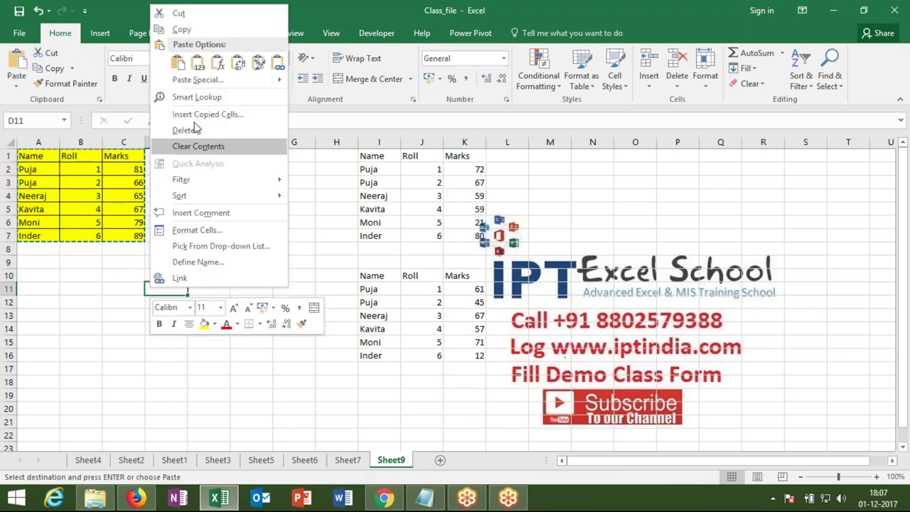
{"action": "left_click", "coordinate": [199, 80]}
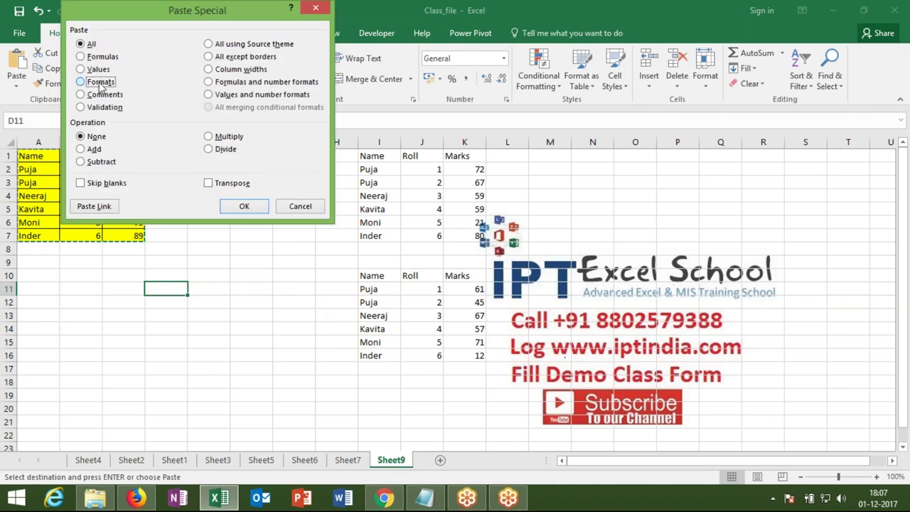
{"action": "left_click", "coordinate": [100, 83]}
{"action": "left_click", "coordinate": [244, 206]}
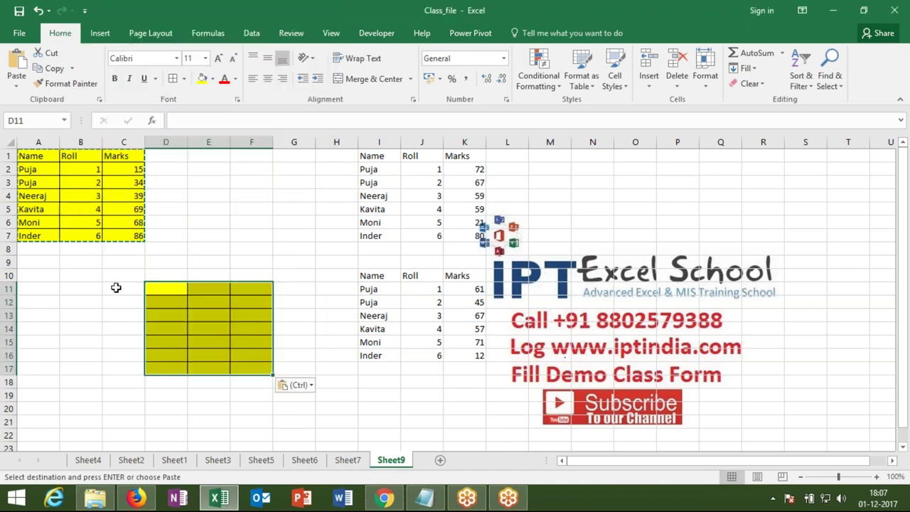
{"action": "right_click", "coordinate": [43, 381]}
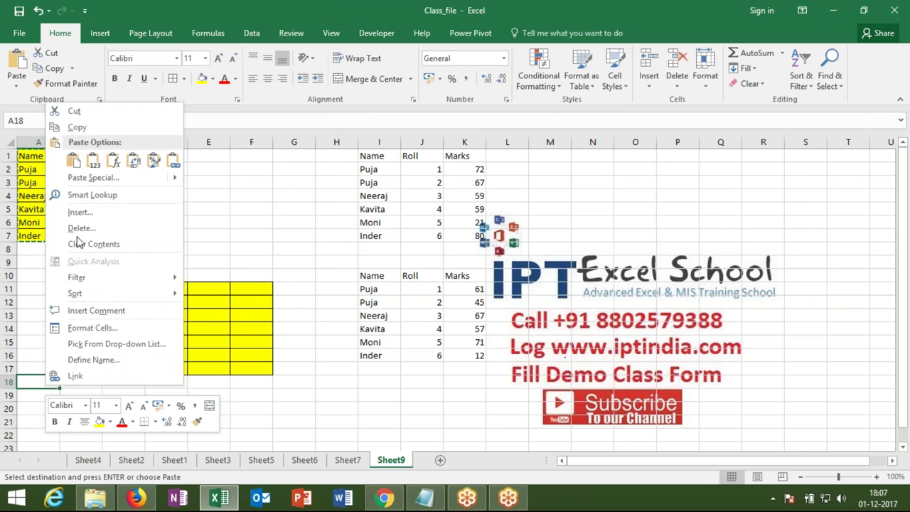
{"action": "left_click", "coordinate": [89, 179]}
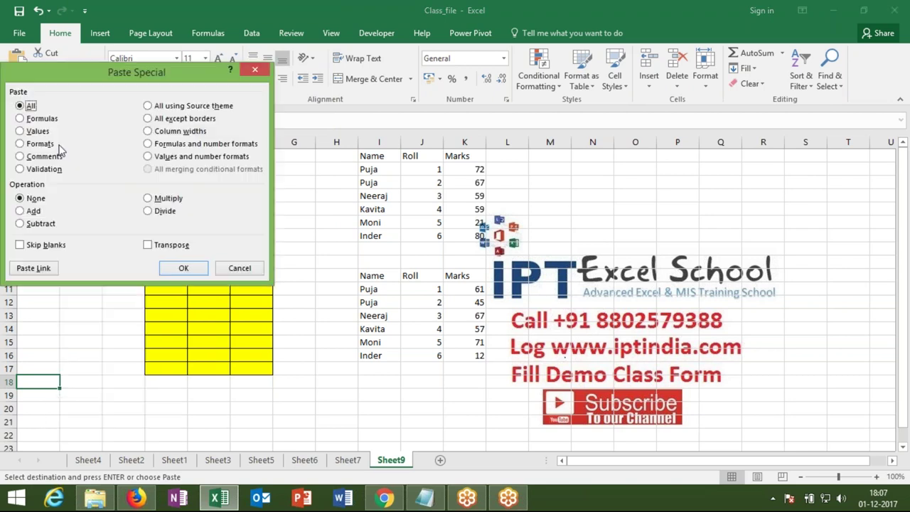
{"action": "left_click", "coordinate": [49, 159]}
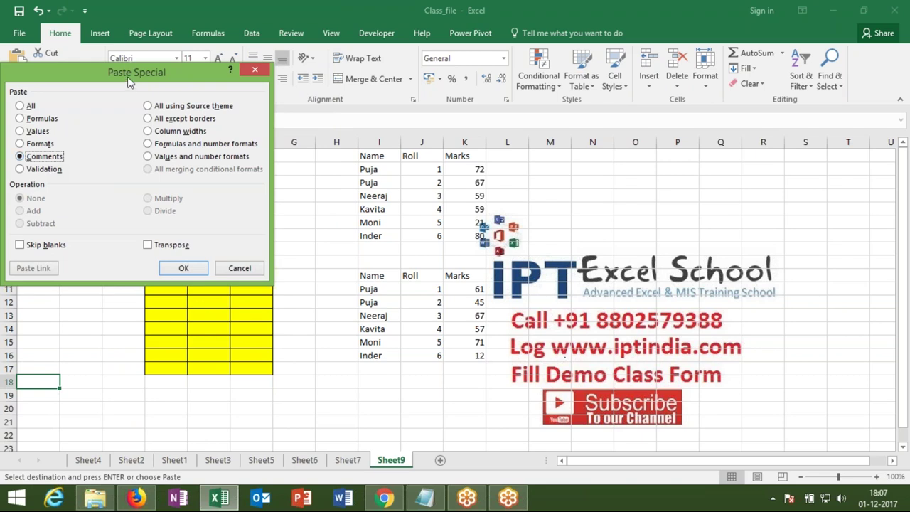
{"action": "left_click_drag", "start_coordinate": [128, 82], "coordinate": [314, 65]}
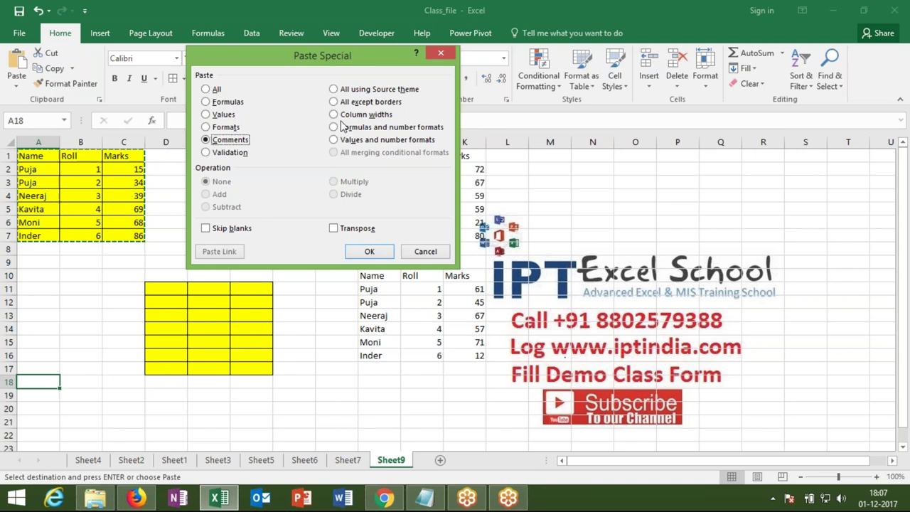
{"action": "key", "text": "Escape"}
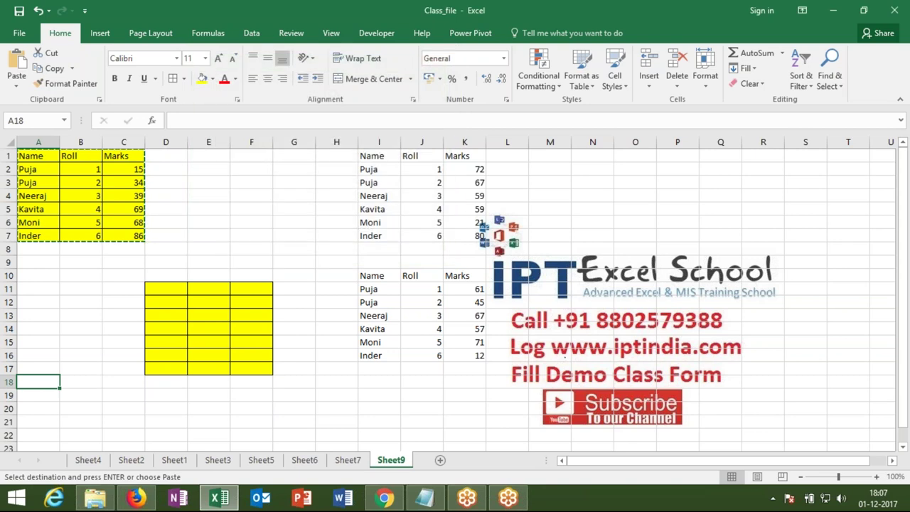
- Delete columns D to L with all earlier pasted copies, keeping only the yellow marks table in A1:C7
{"action": "left_click", "coordinate": [166, 142]}
{"action": "left_click_drag", "start_coordinate": [166, 142], "coordinate": [524, 156]}
{"action": "key", "text": "ctrl+minus"}
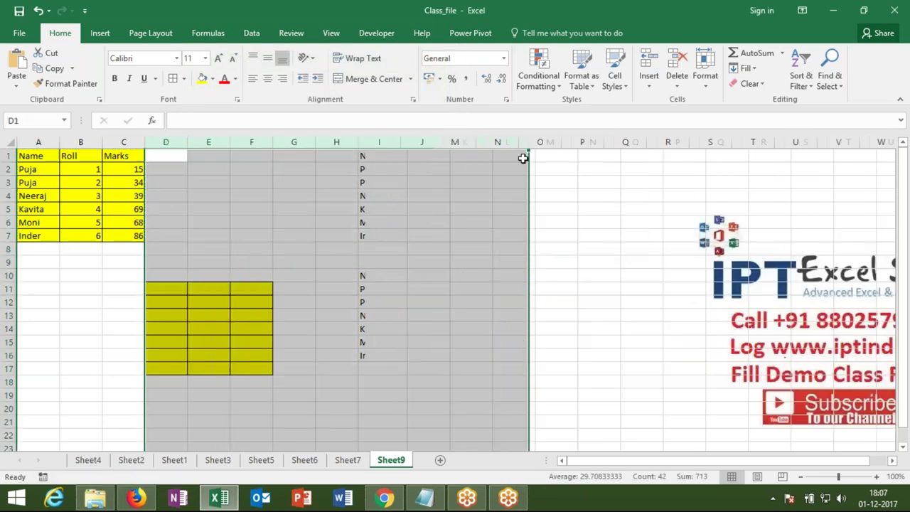
{"action": "left_click", "coordinate": [334, 246]}
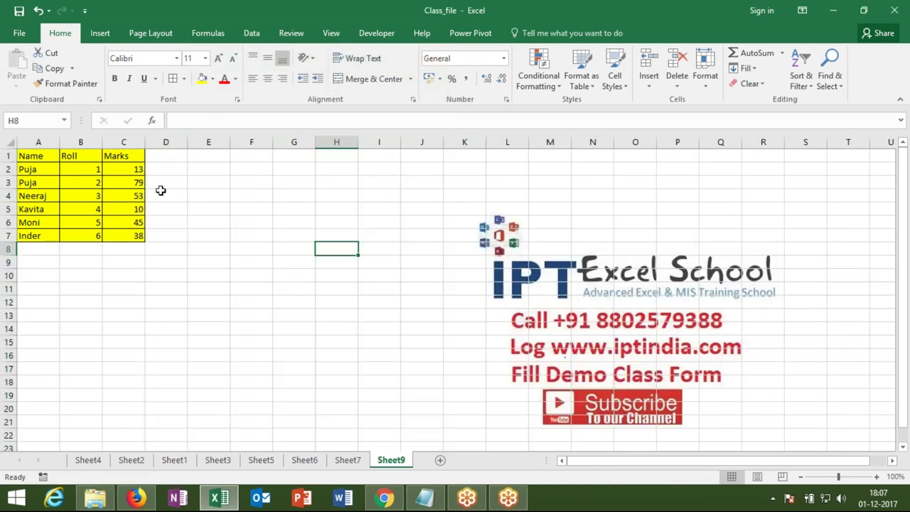
- AutoFit columns A, B and C to the contents of the marks table
{"action": "left_click", "coordinate": [60, 151]}
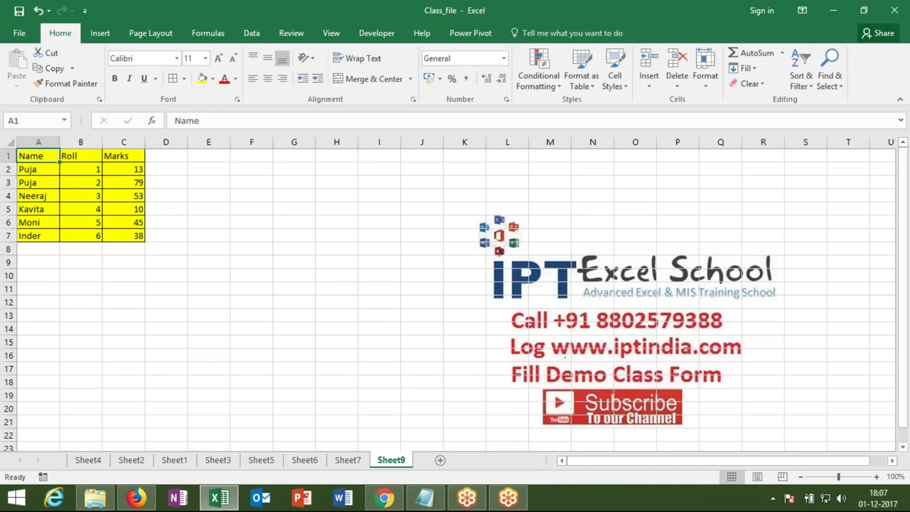
{"action": "double_click", "coordinate": [60, 142]}
{"action": "double_click", "coordinate": [92, 142]}
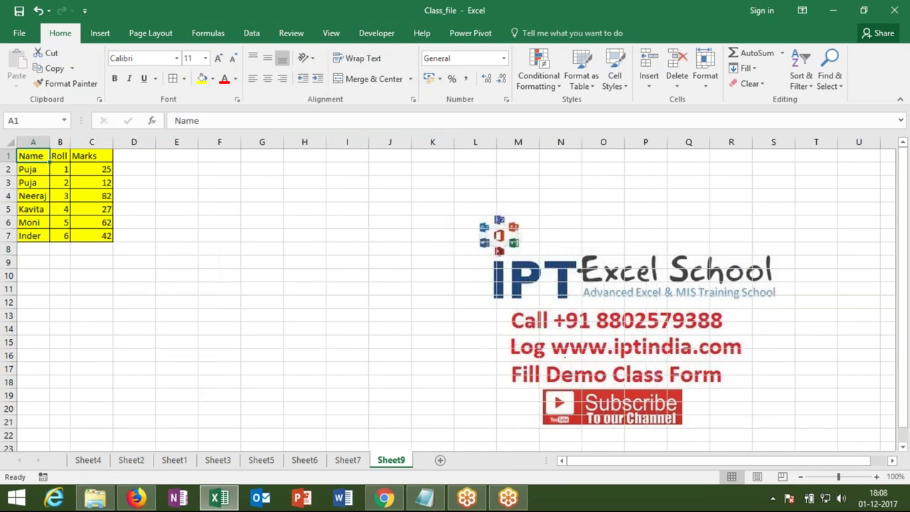
{"action": "double_click", "coordinate": [113, 143]}
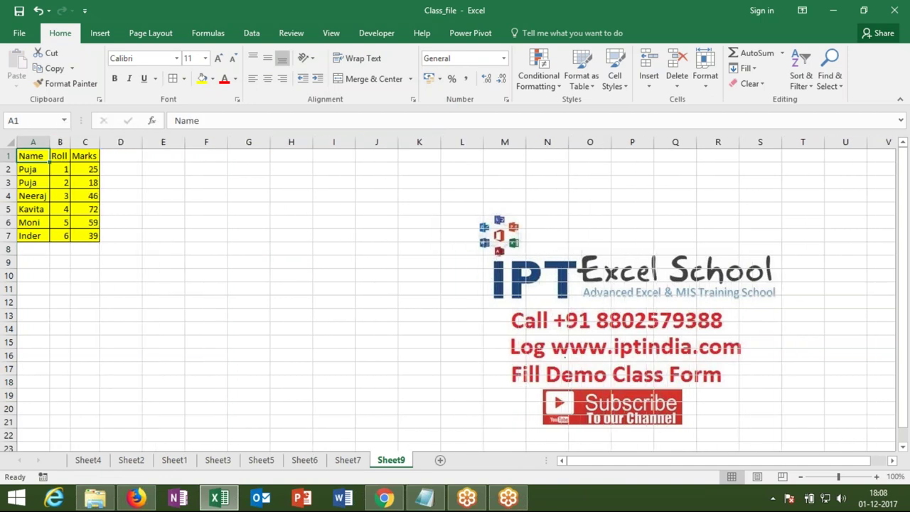
{"action": "key", "text": "F9"}
{"action": "left_click_drag", "start_coordinate": [101, 144], "coordinate": [101, 144]}
- Copy table A1:C7, paste it at cell I1 using Paste Special All, and fit columns I to K to their contents
{"action": "left_click_drag", "start_coordinate": [42, 158], "coordinate": [91, 232]}
{"action": "key", "text": "ctrl+c"}
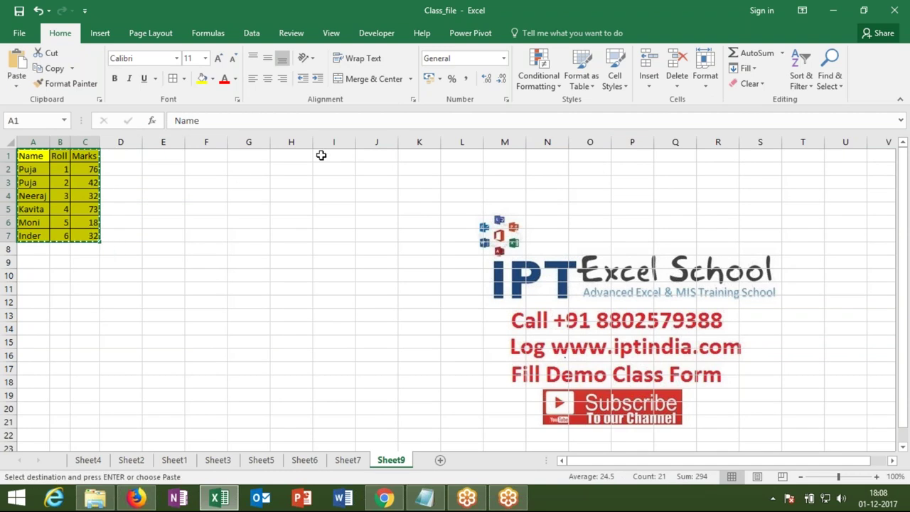
{"action": "left_click", "coordinate": [321, 155]}
{"action": "right_click", "coordinate": [321, 155]}
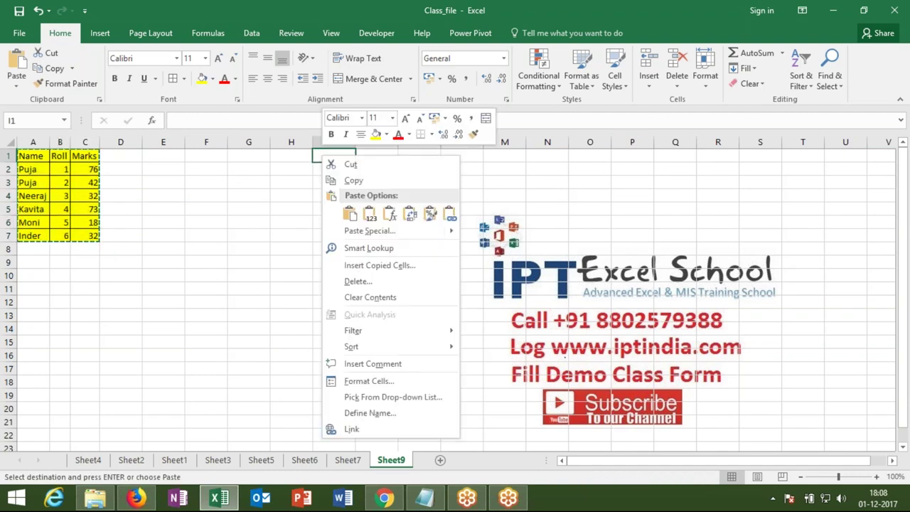
{"action": "left_click", "coordinate": [369, 231]}
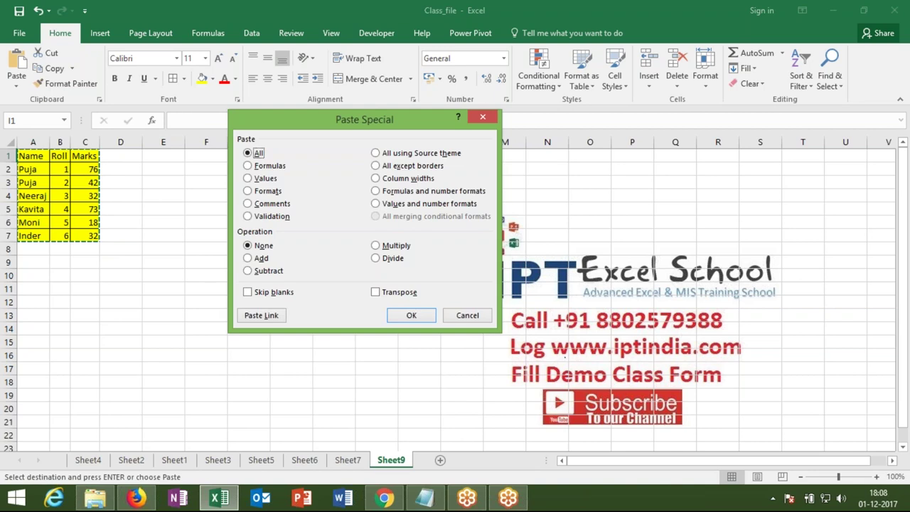
{"action": "key", "text": "Return"}
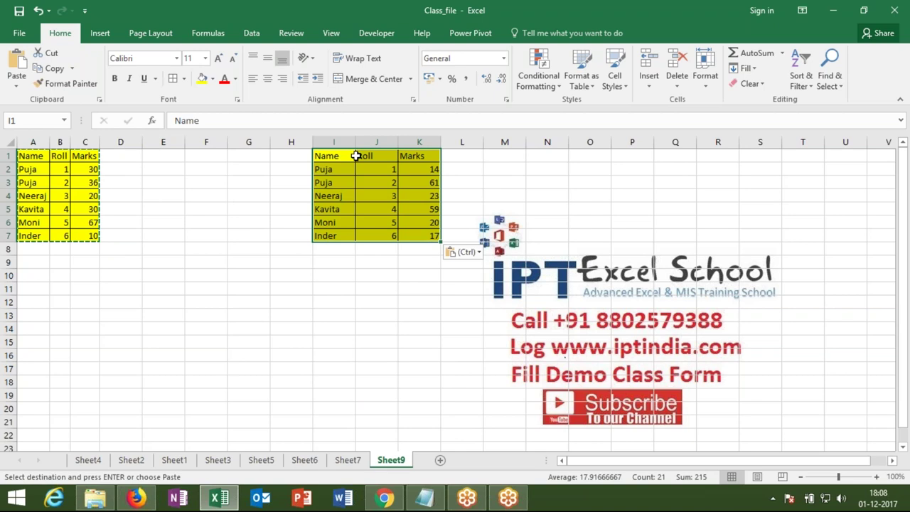
{"action": "left_click_drag", "start_coordinate": [356, 143], "coordinate": [395, 144]}
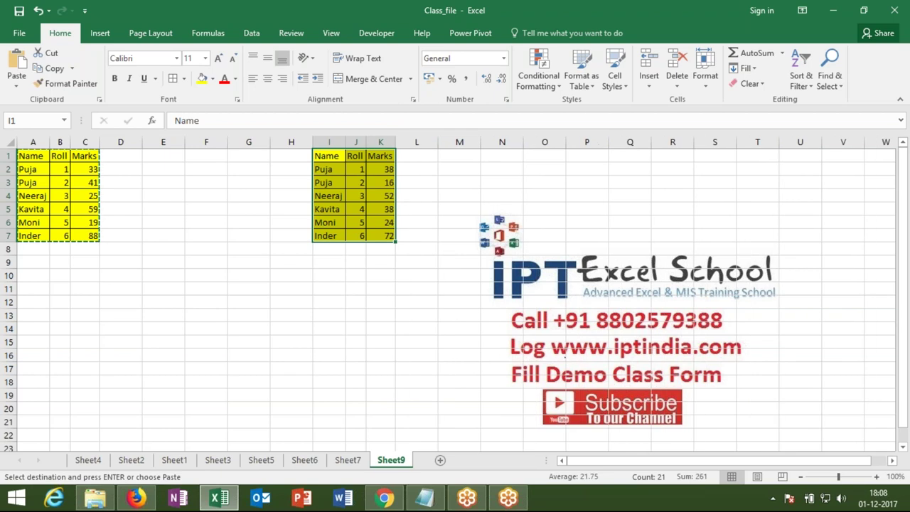
{"action": "key", "text": "F9"}
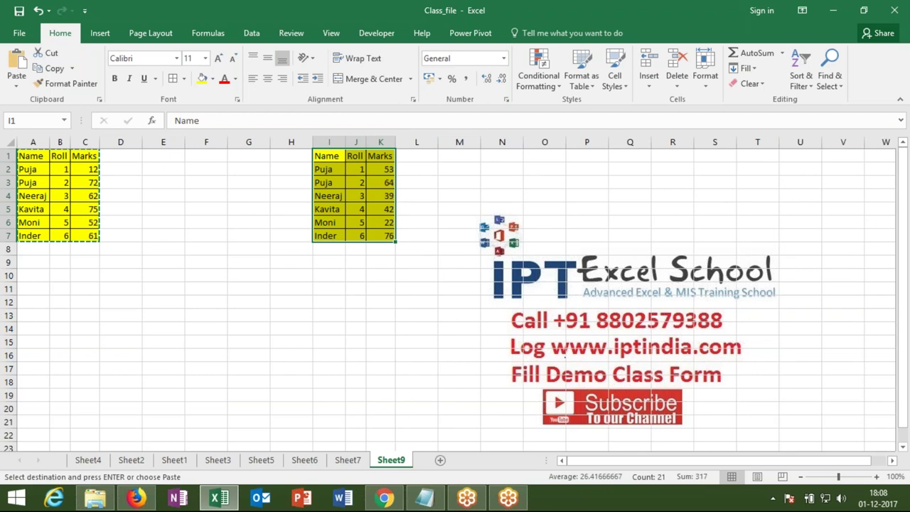
- Delete the entire columns I to K holding the pasted table
{"action": "key", "text": "ctrl+minus"}
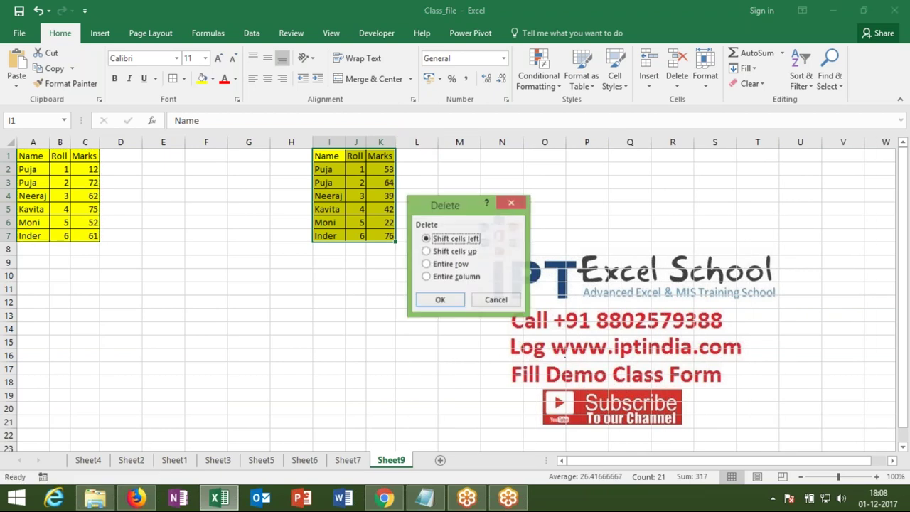
{"action": "key", "text": "Escape"}
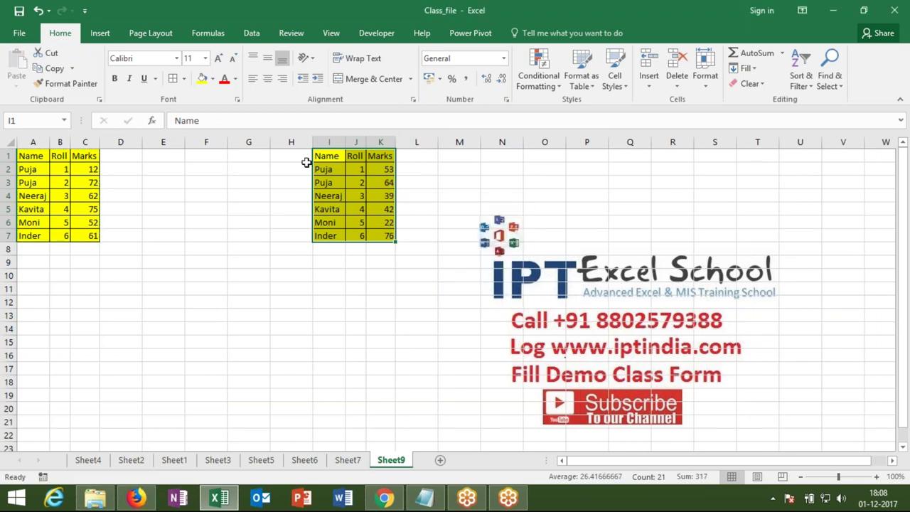
{"action": "left_click_drag", "start_coordinate": [329, 142], "coordinate": [381, 142]}
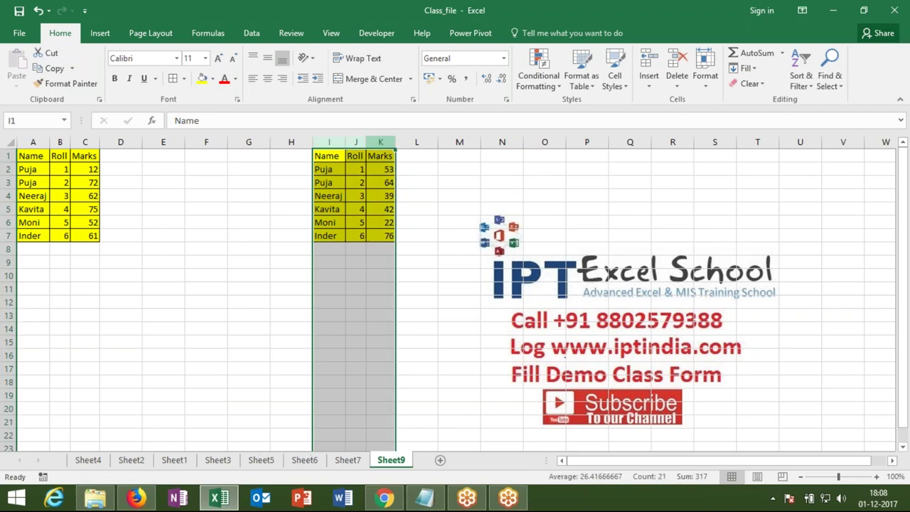
{"action": "key", "text": "ctrl+minus"}
- Copy table A1:C7, paste only its column widths at cell I1 using Paste Special, and paste the full table there
{"action": "left_click_drag", "start_coordinate": [37, 155], "coordinate": [82, 236]}
{"action": "key", "text": "ctrl+c"}
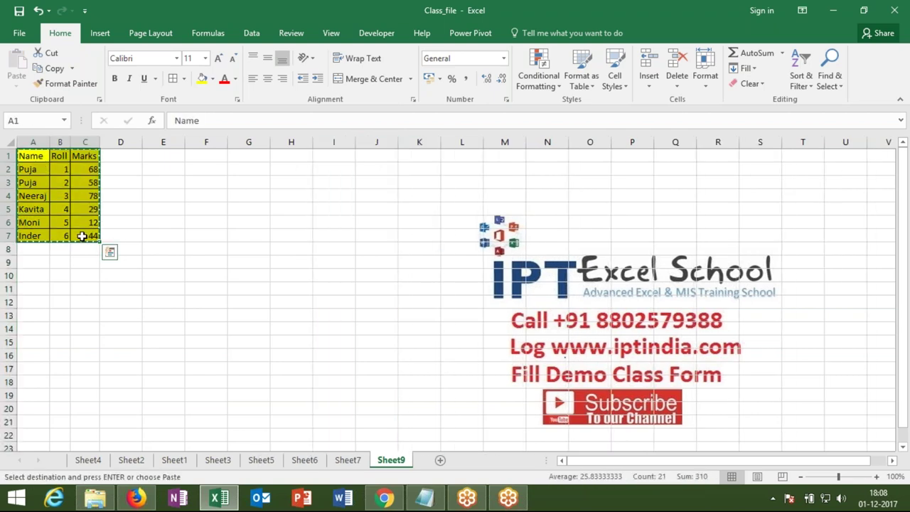
{"action": "left_click", "coordinate": [328, 157]}
{"action": "right_click", "coordinate": [328, 156]}
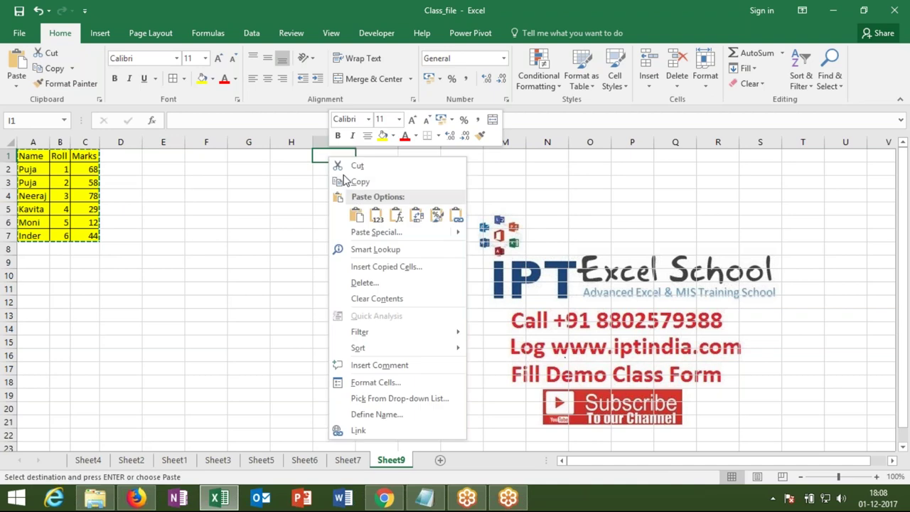
{"action": "left_click", "coordinate": [366, 235]}
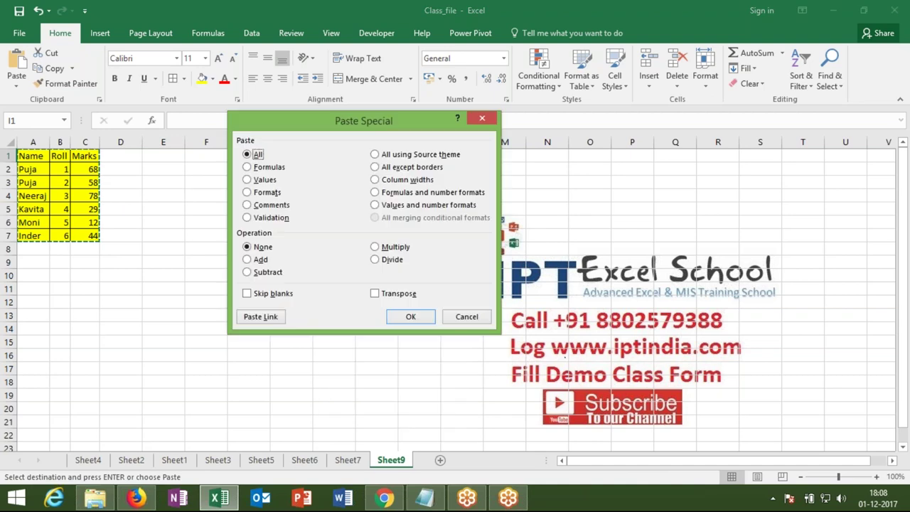
{"action": "left_click", "coordinate": [391, 182]}
{"action": "left_click", "coordinate": [410, 316]}
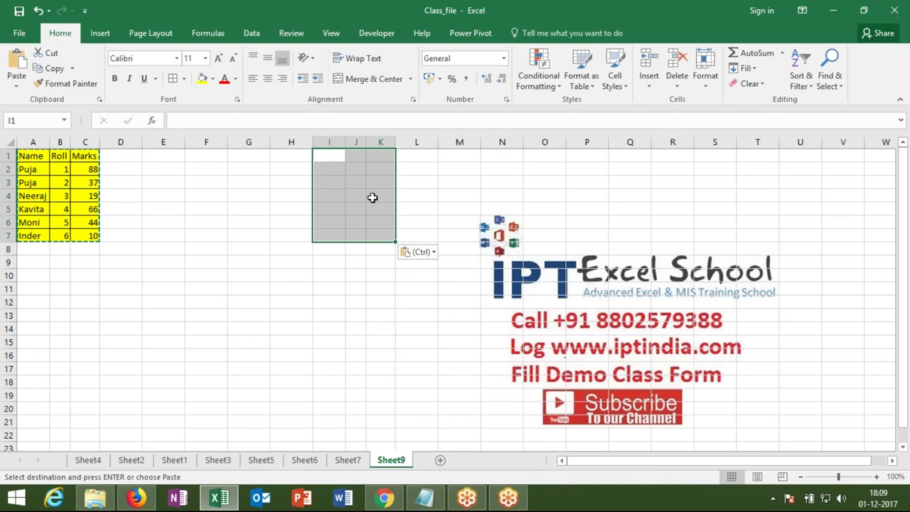
{"action": "key", "text": "ctrl+v"}
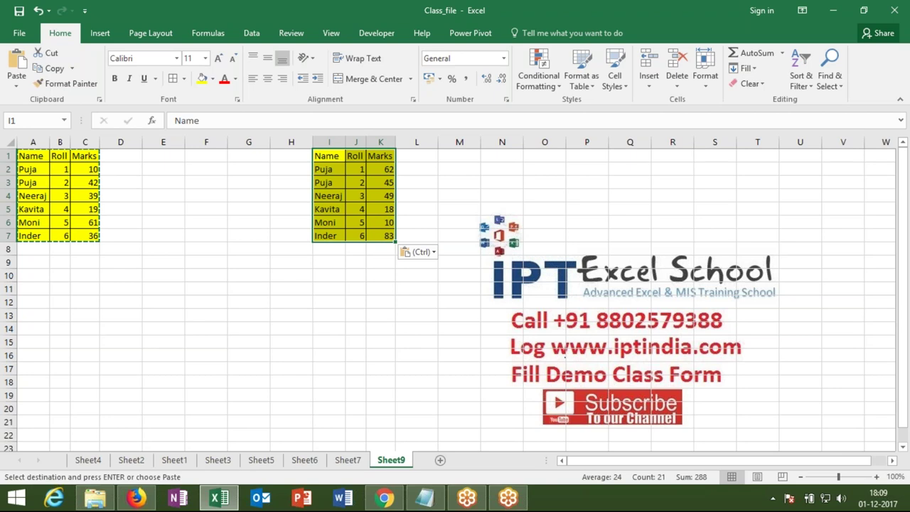
- Paste the copied table at cell N1 with the Keep Source Column Widths option
{"action": "left_click", "coordinate": [501, 156]}
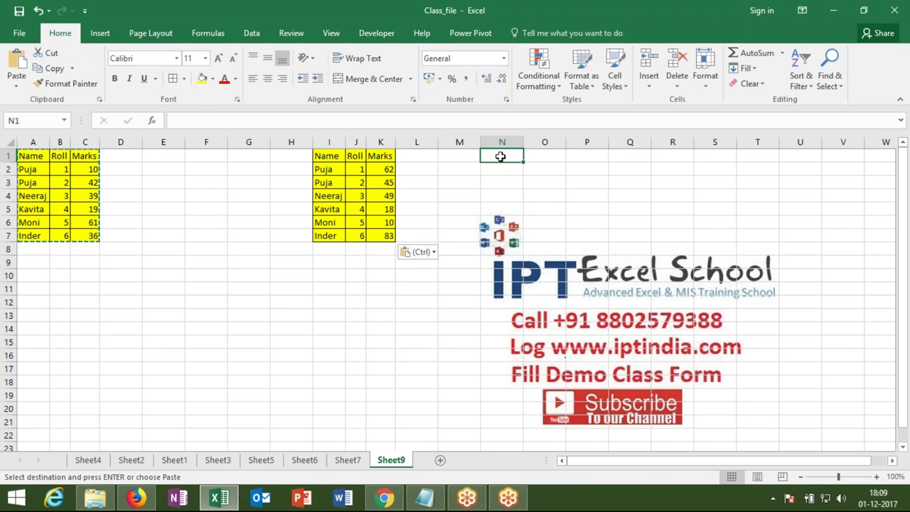
{"action": "right_click", "coordinate": [501, 156]}
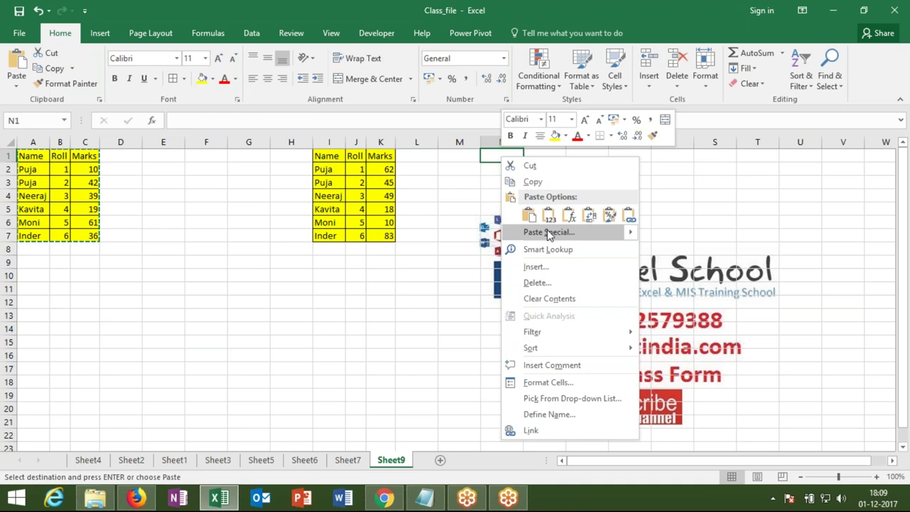
{"action": "mouse_move", "coordinate": [633, 237]}
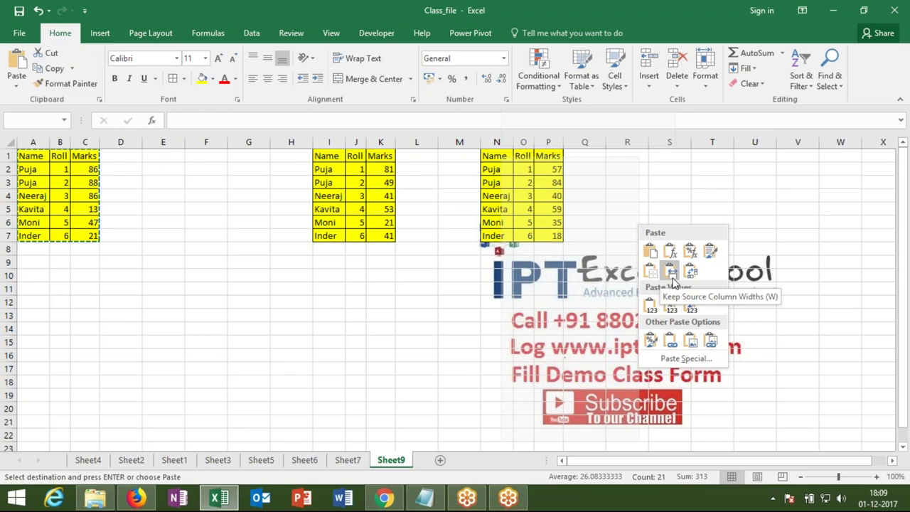
{"action": "left_click", "coordinate": [672, 279]}
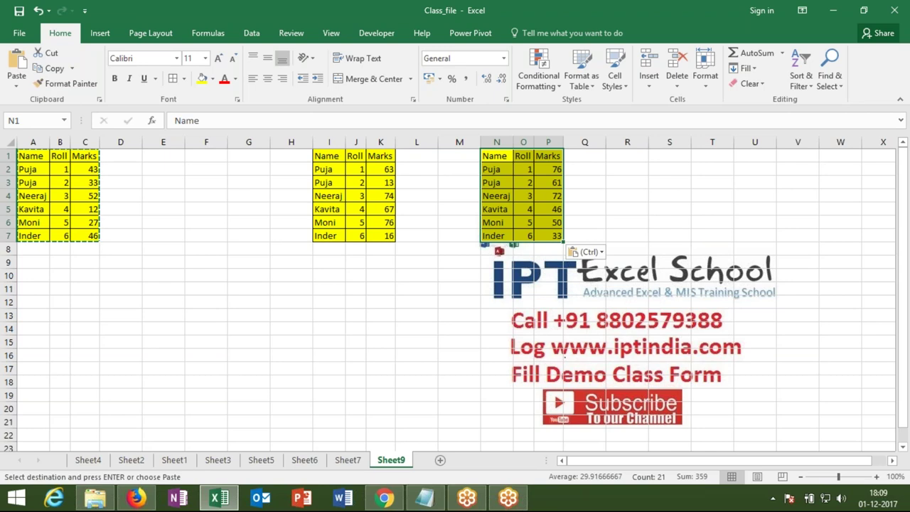
- Delete columns I to P with both pasted tables
{"action": "left_click_drag", "start_coordinate": [328, 139], "coordinate": [548, 143]}
{"action": "key", "text": "ctrl+minus"}
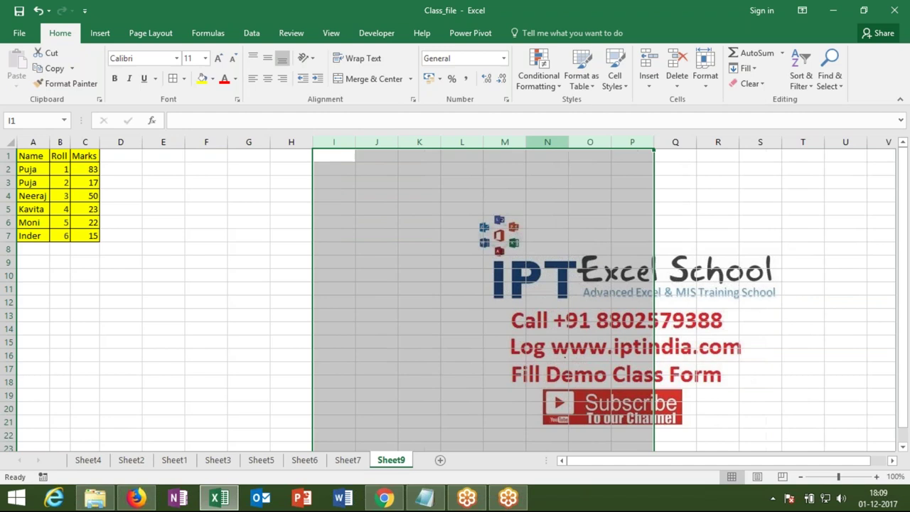
- Add a Date column header in cell D1 and enter the date 9/11 in cell D2
{"action": "left_click", "coordinate": [113, 157]}
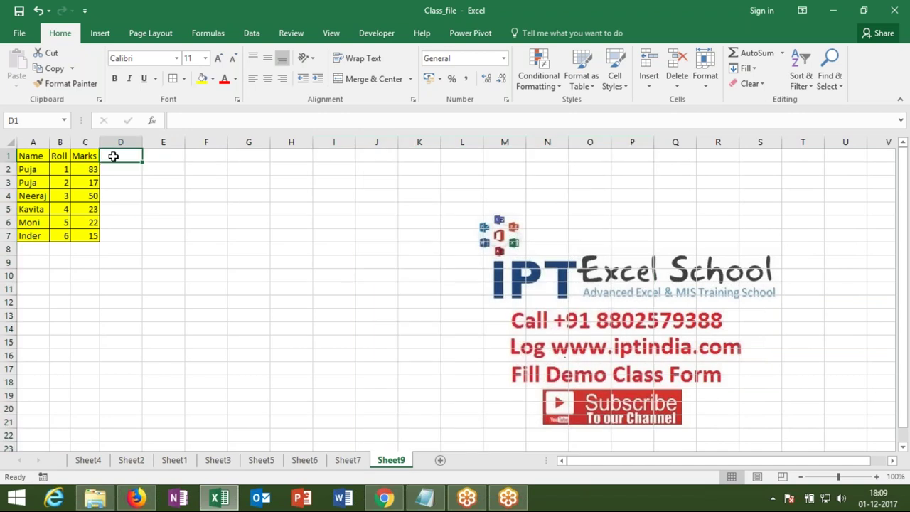
{"action": "type", "text": "Date"}
{"action": "key", "text": "Return"}
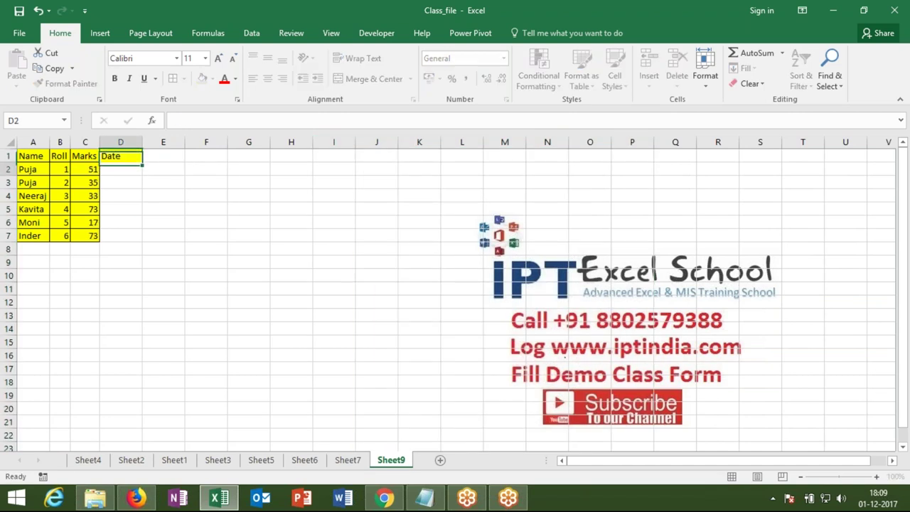
{"action": "type", "text": "9/11"}
{"action": "key", "text": "Return"}
{"action": "left_click", "coordinate": [140, 168]}
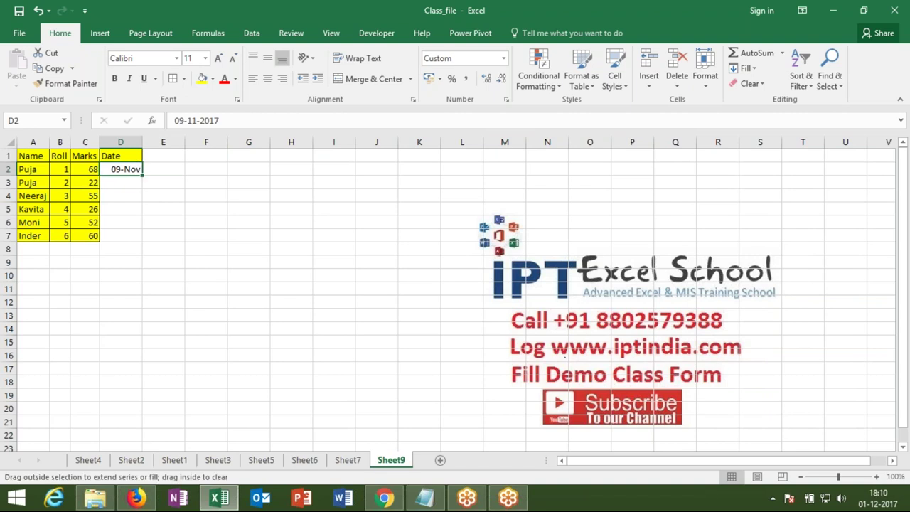